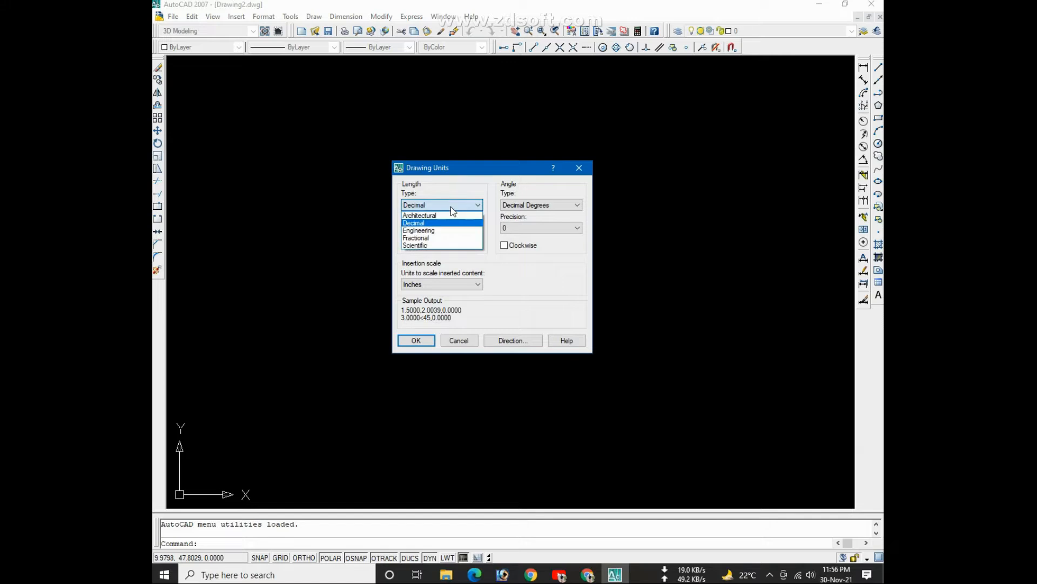
- Configure the drawing units as Architectural length with 0'-0" precision, decimal-degree angles with 0.00 precision, and an insertion scale in inches
click(427, 215)
click(451, 228)
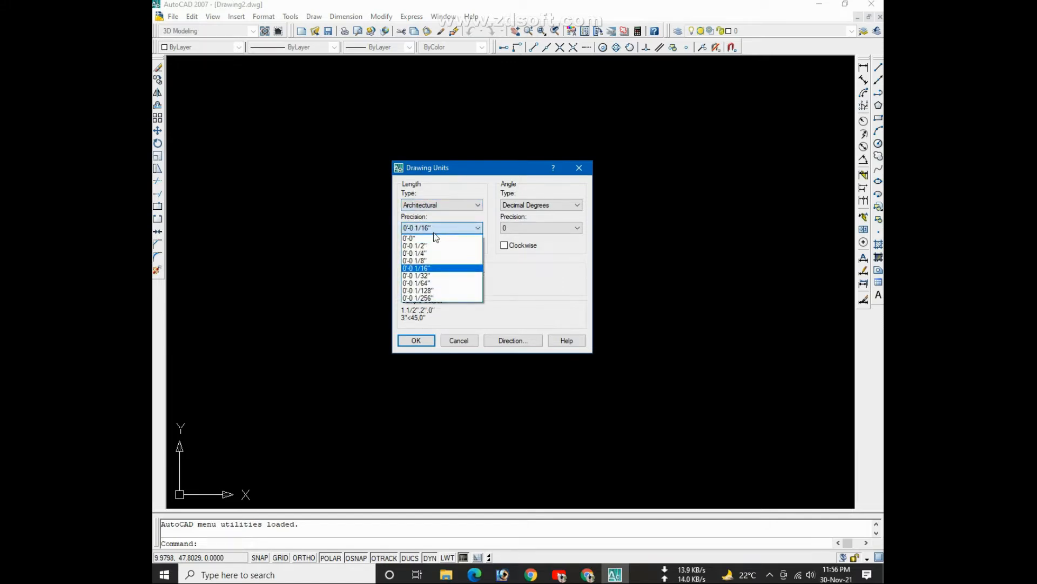
click(413, 238)
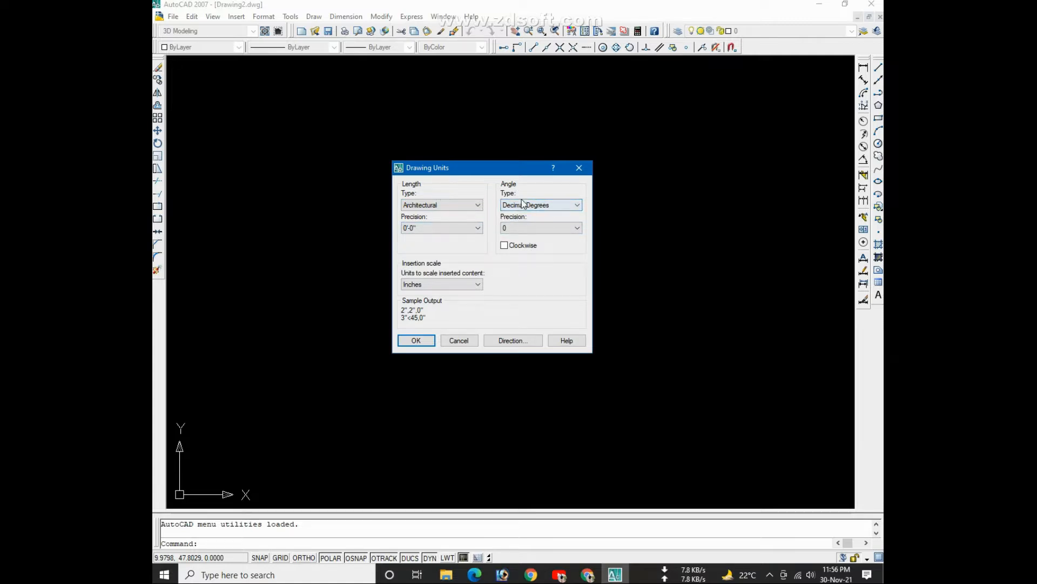
click(524, 227)
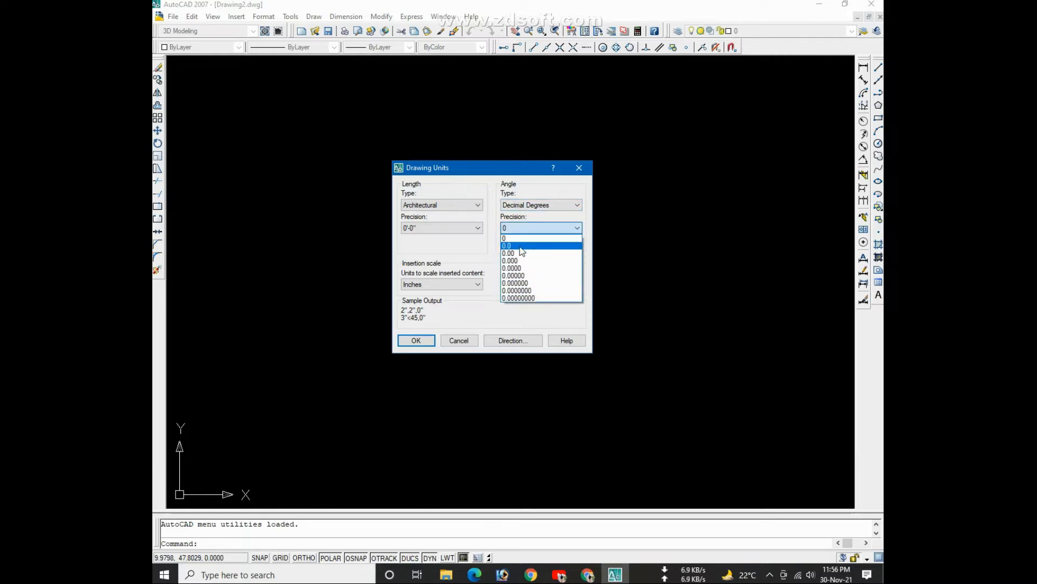
click(522, 254)
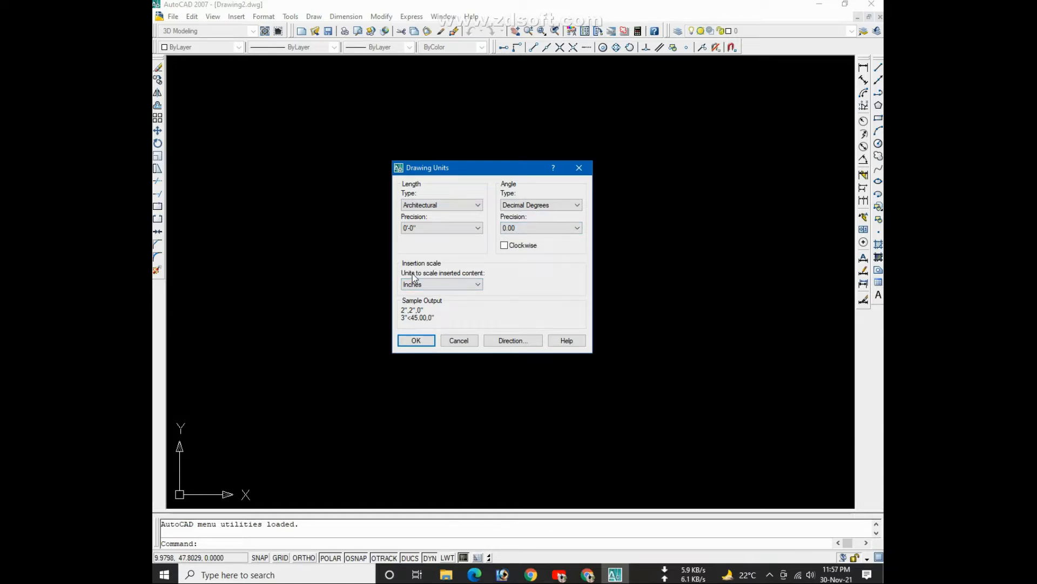
click(440, 285)
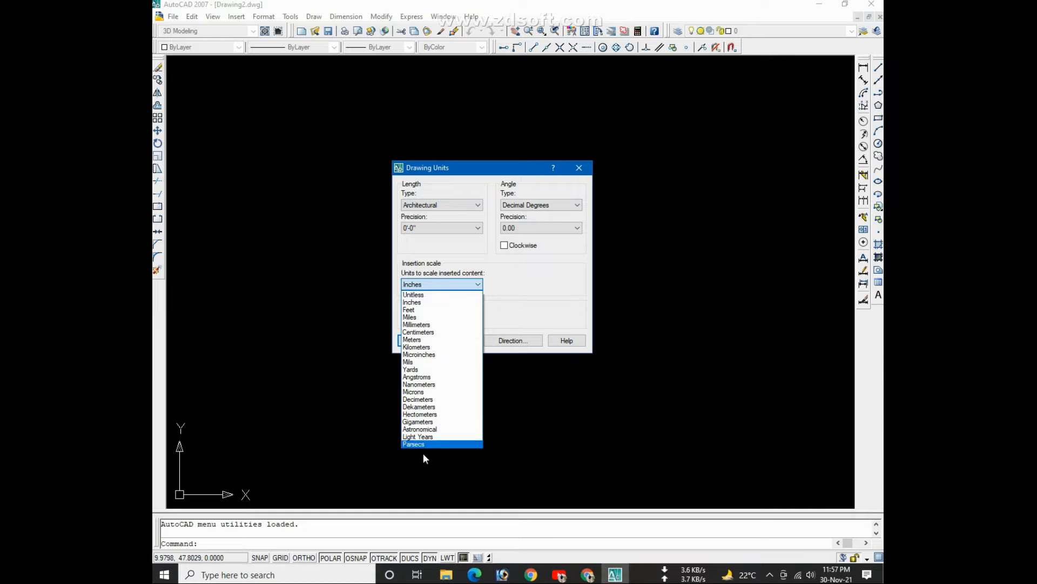
click(430, 284)
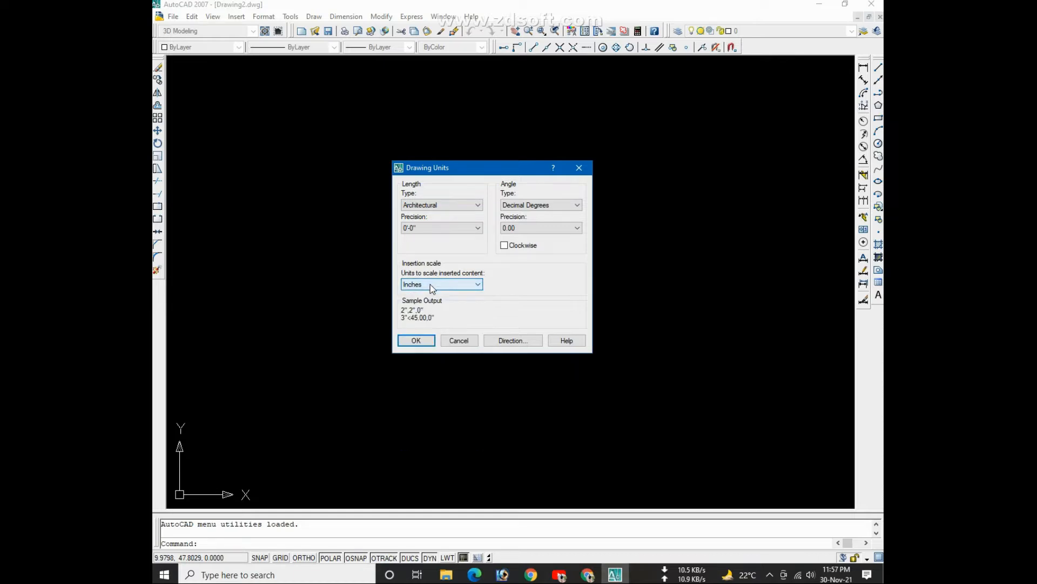
click(418, 340)
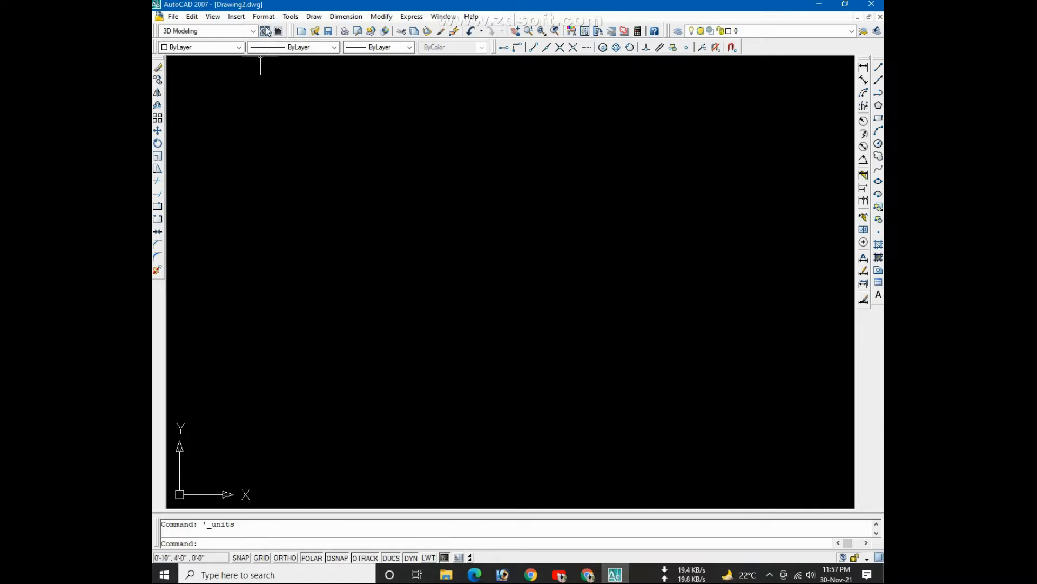
- Modify the Standard dimension style so its dimension lines use ByLayer for color, linetype and lineweight
click(266, 20)
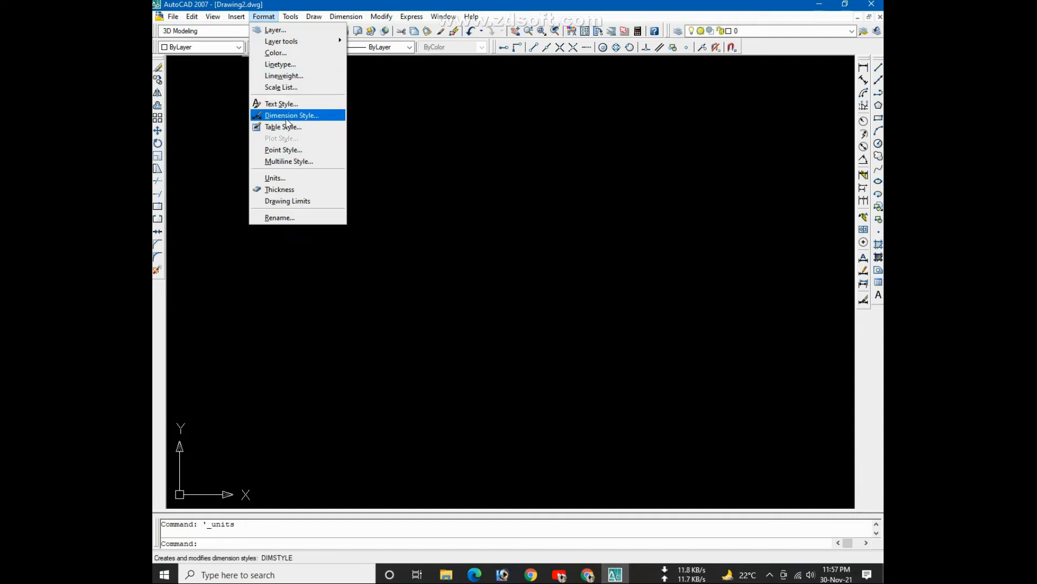
click(308, 121)
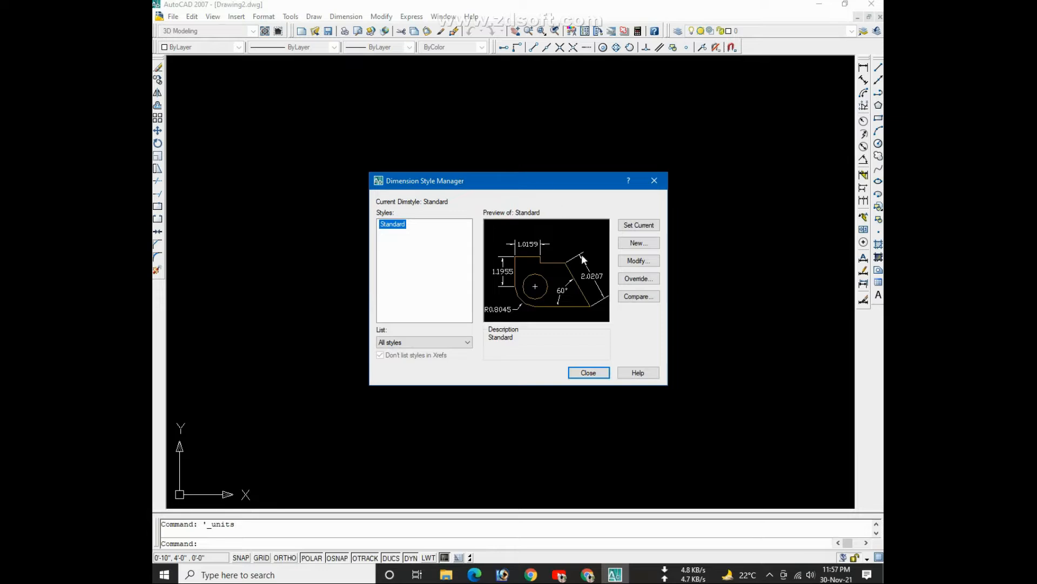
click(640, 264)
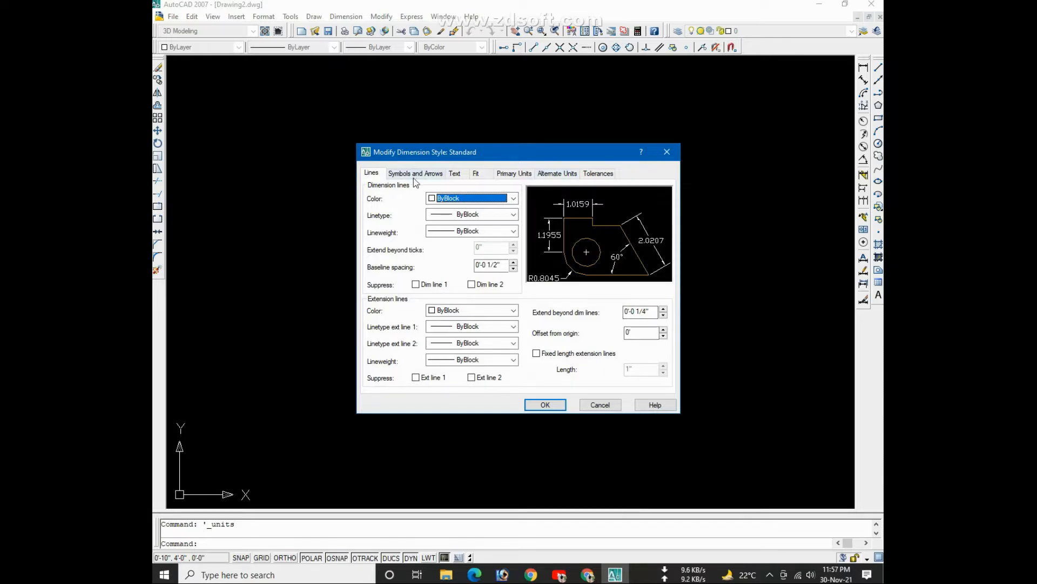
click(373, 174)
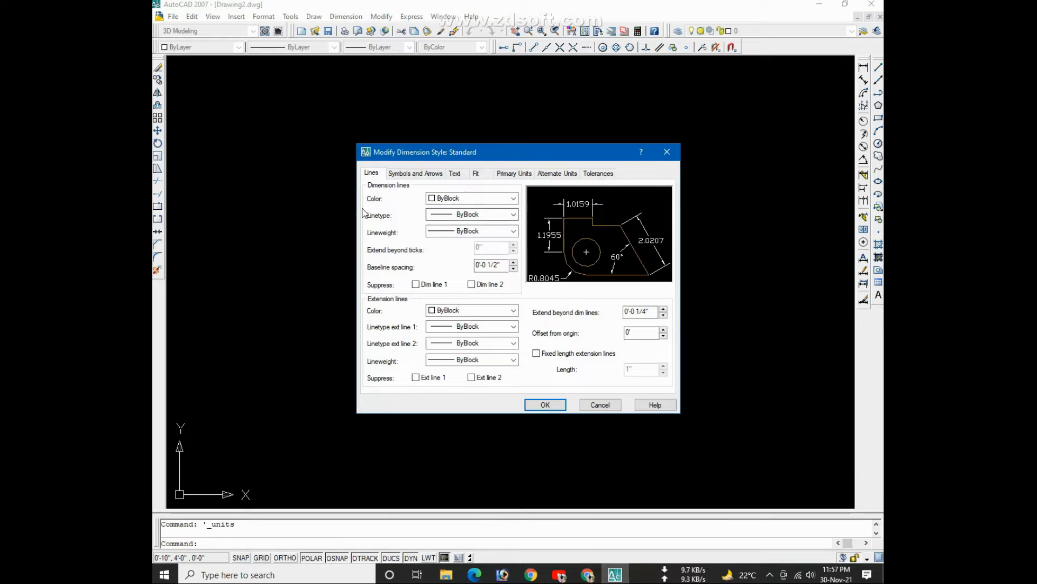
click(475, 197)
click(474, 210)
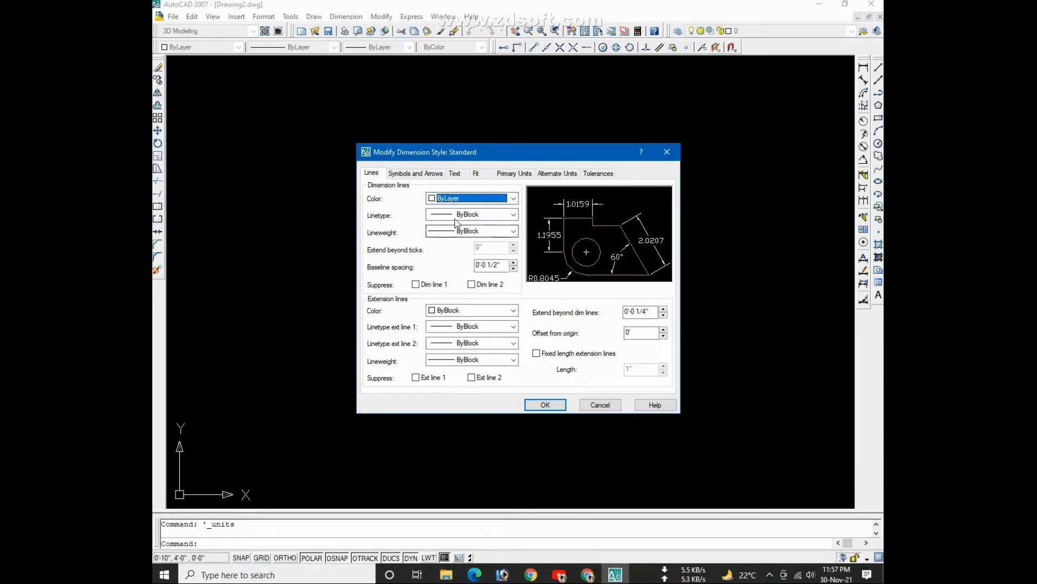
click(476, 215)
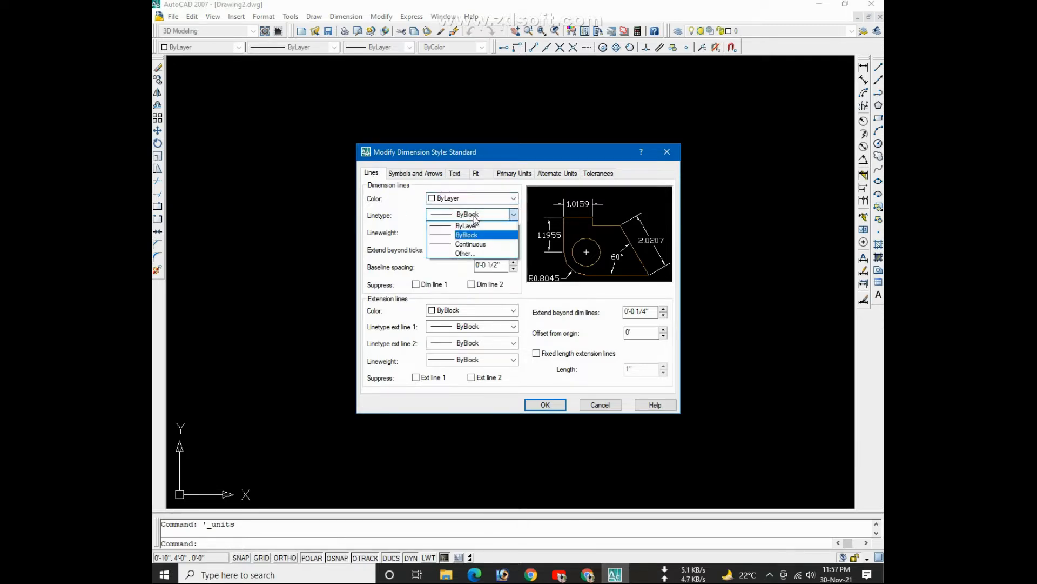
click(471, 231)
click(470, 231)
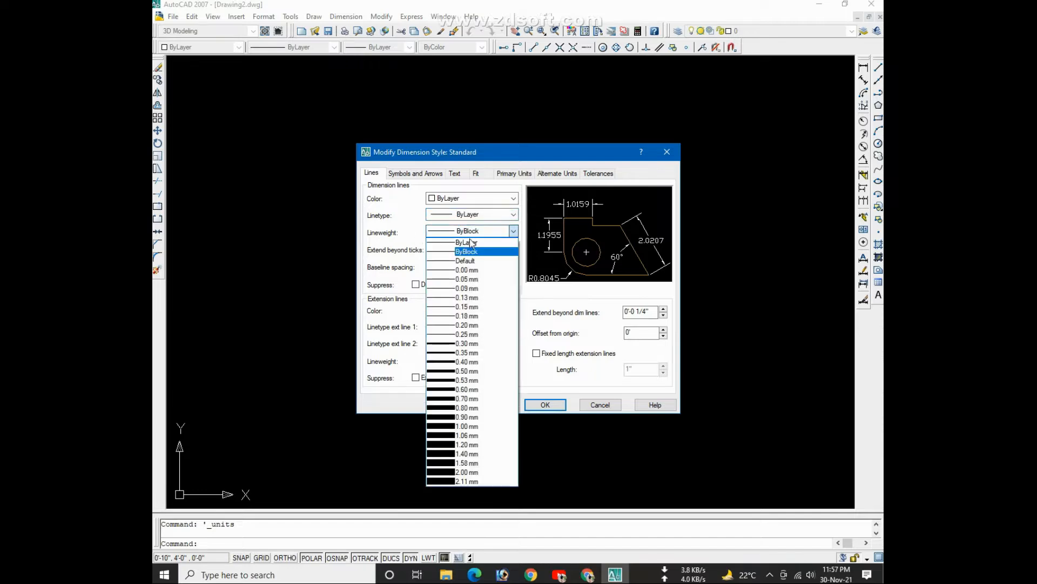
click(470, 241)
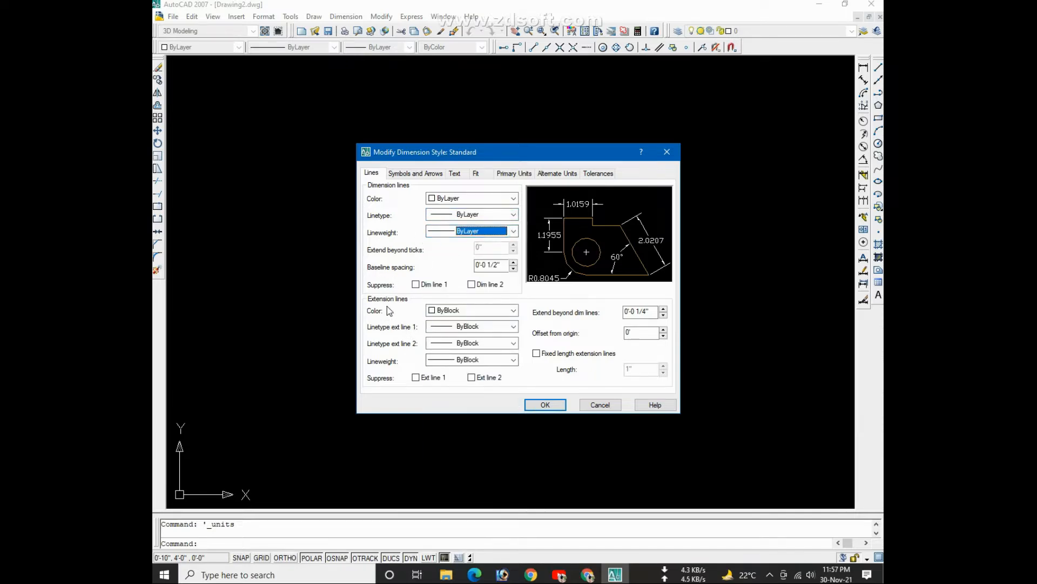
- Set the extension lines' color, both extension linetypes and the lineweight to ByLayer
click(477, 314)
click(466, 321)
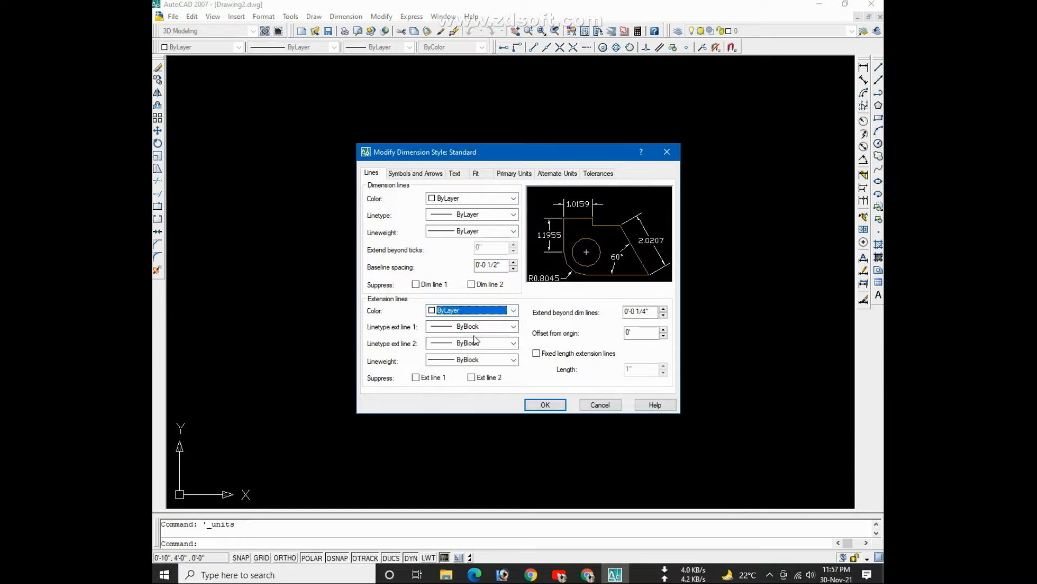
click(483, 327)
click(478, 336)
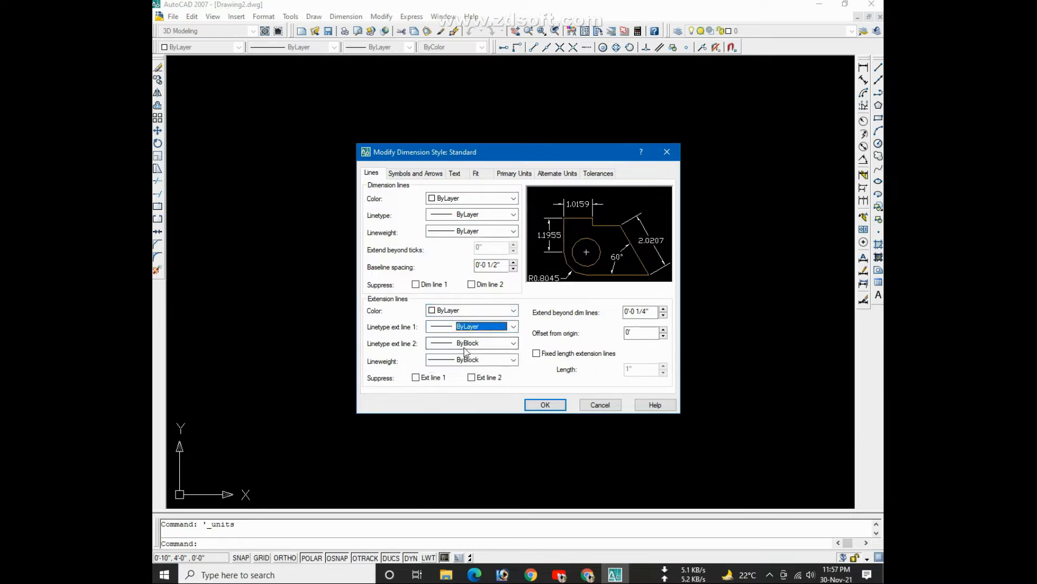
click(485, 341)
click(478, 353)
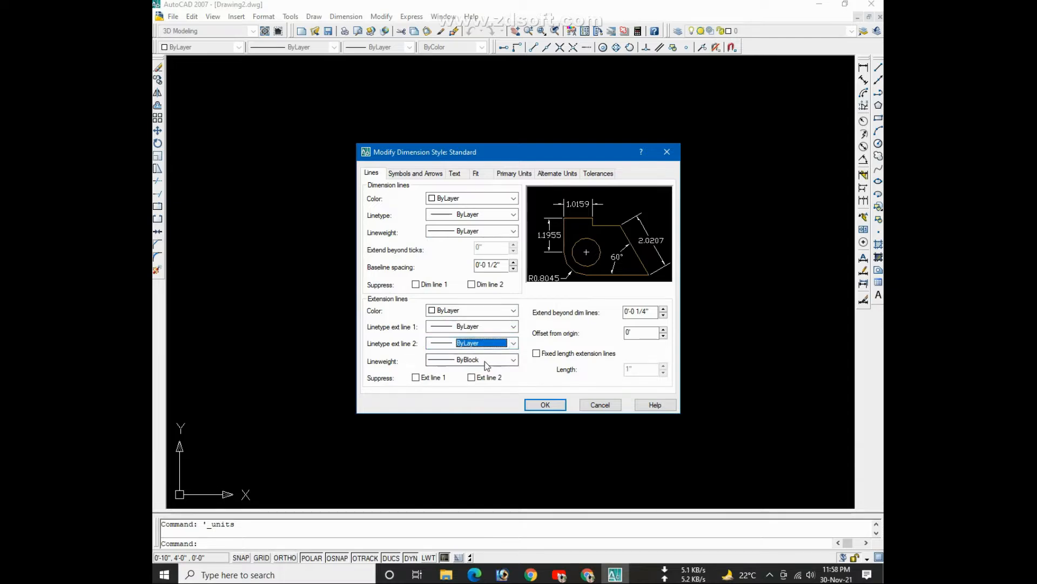
click(484, 361)
click(478, 109)
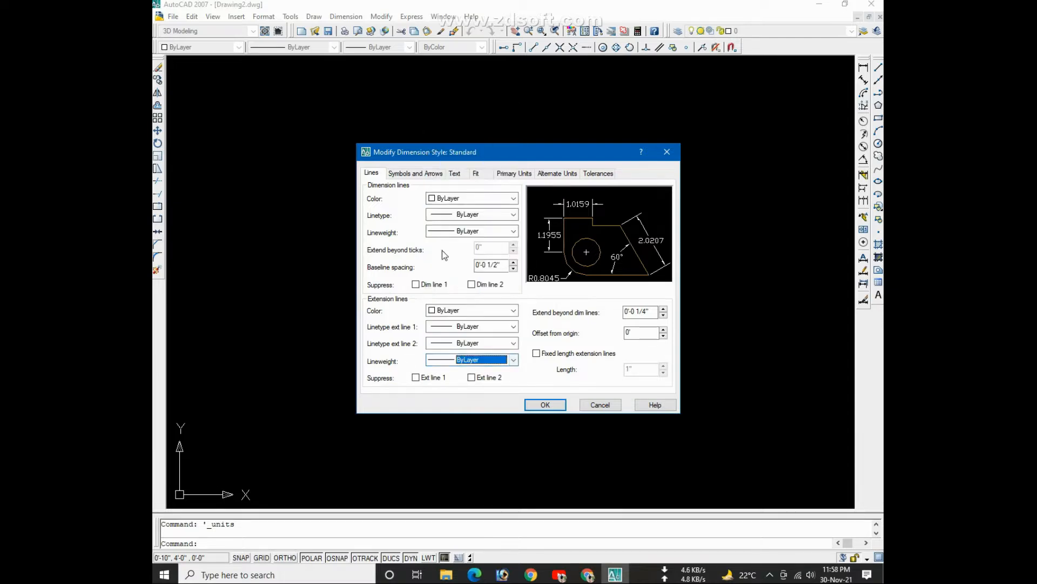
- Set the first, second and leader arrowheads of the dimension style to Architectural tick
click(404, 174)
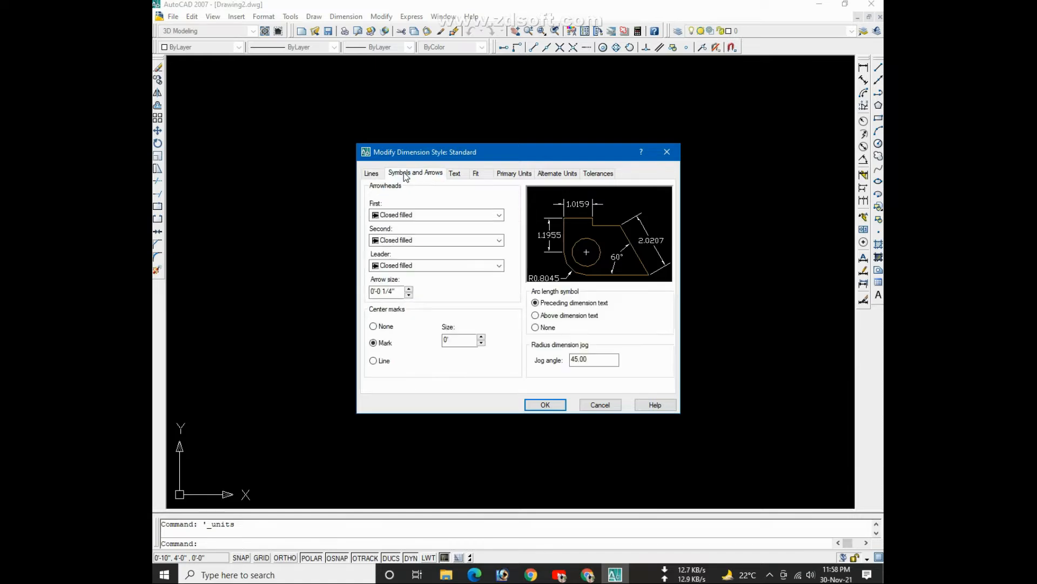
click(429, 215)
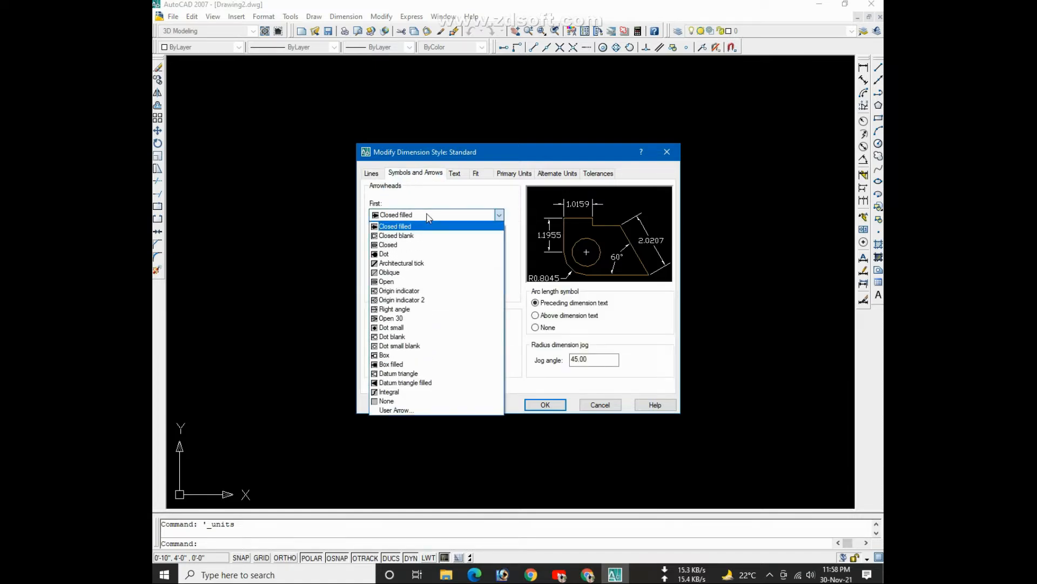
click(402, 264)
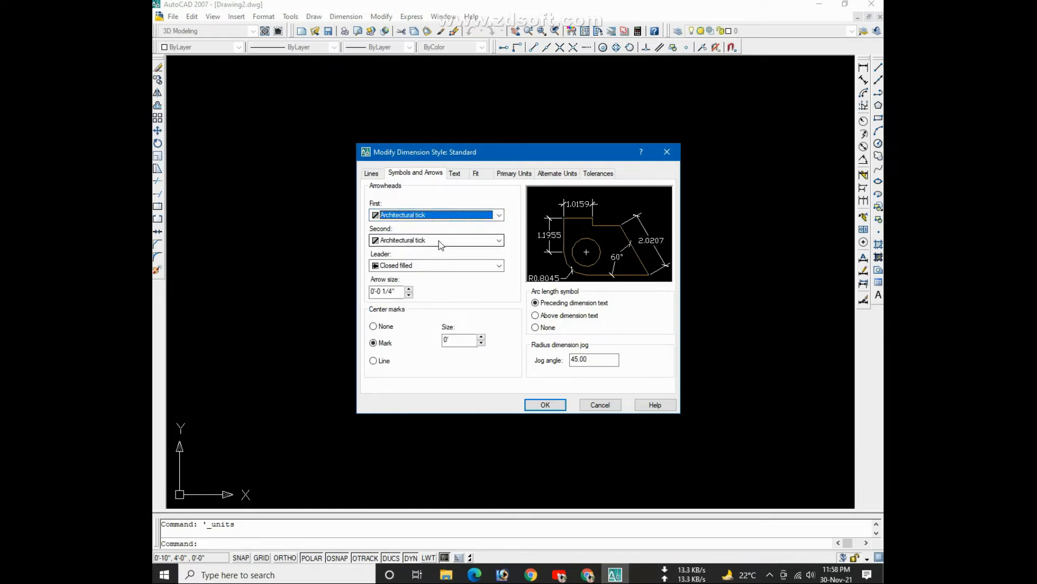
click(403, 265)
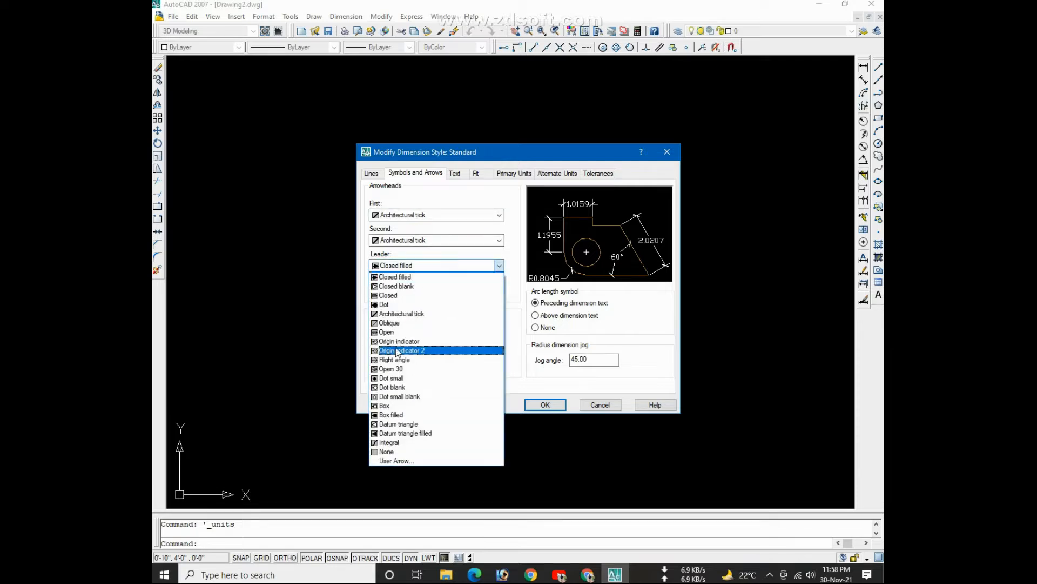
click(407, 313)
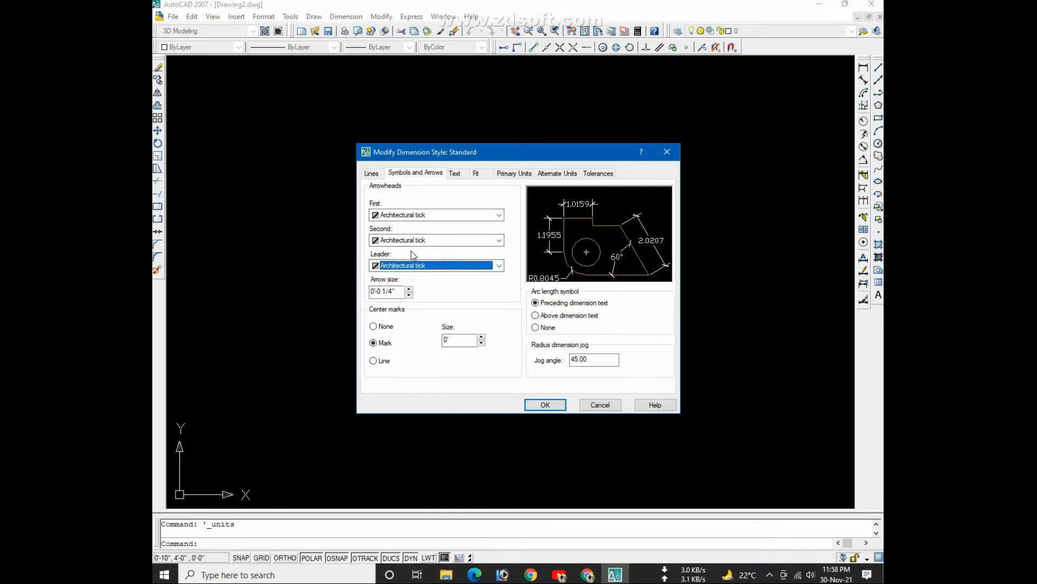
- Set the dimension style's arrow size to .2, keeping Architectural tick for the leader
click(410, 296)
click(409, 289)
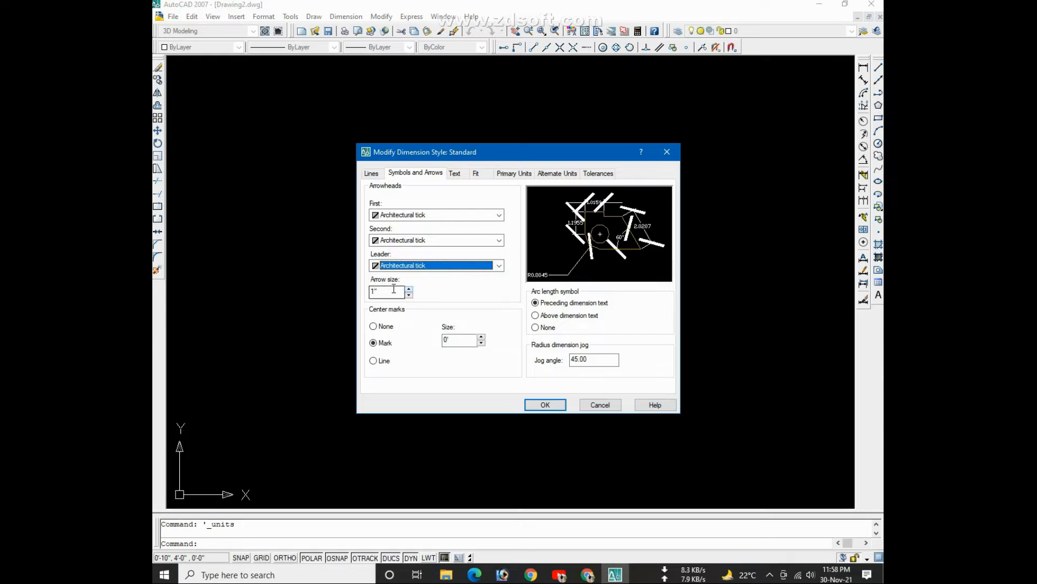
click(410, 294)
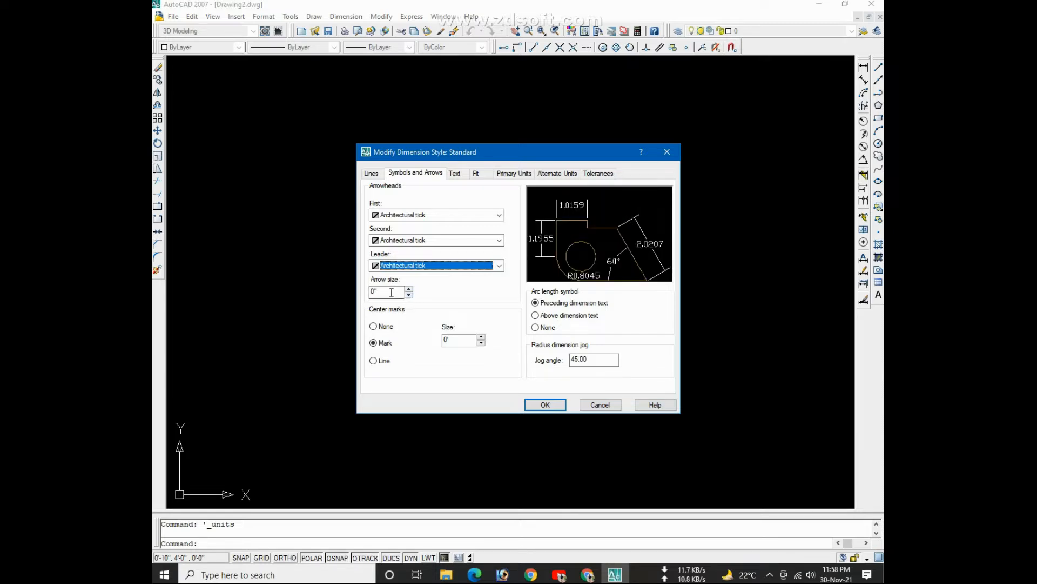
click(392, 293)
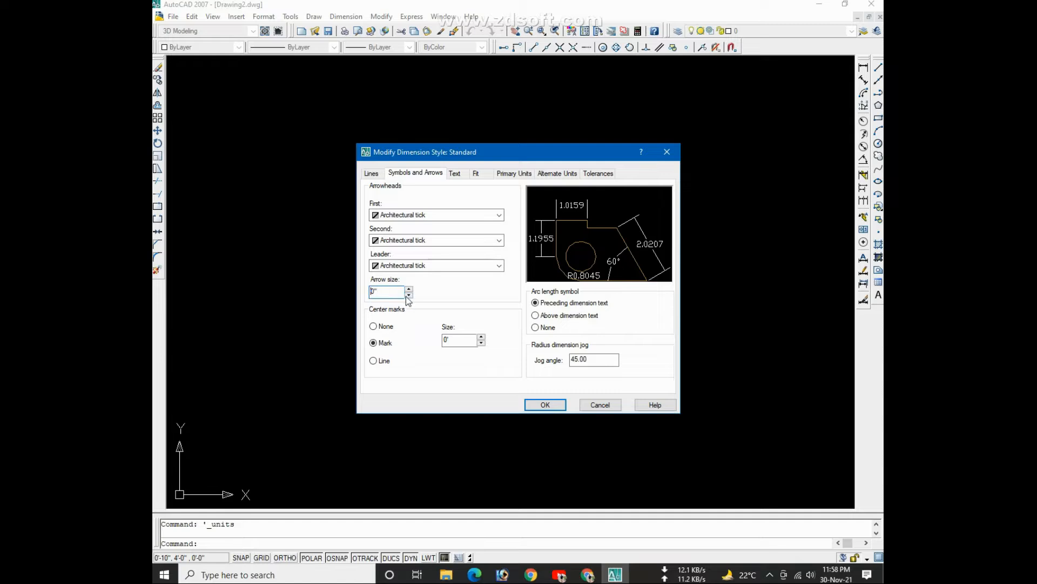
double_click(379, 292)
text(.2)
click(439, 265)
click(426, 268)
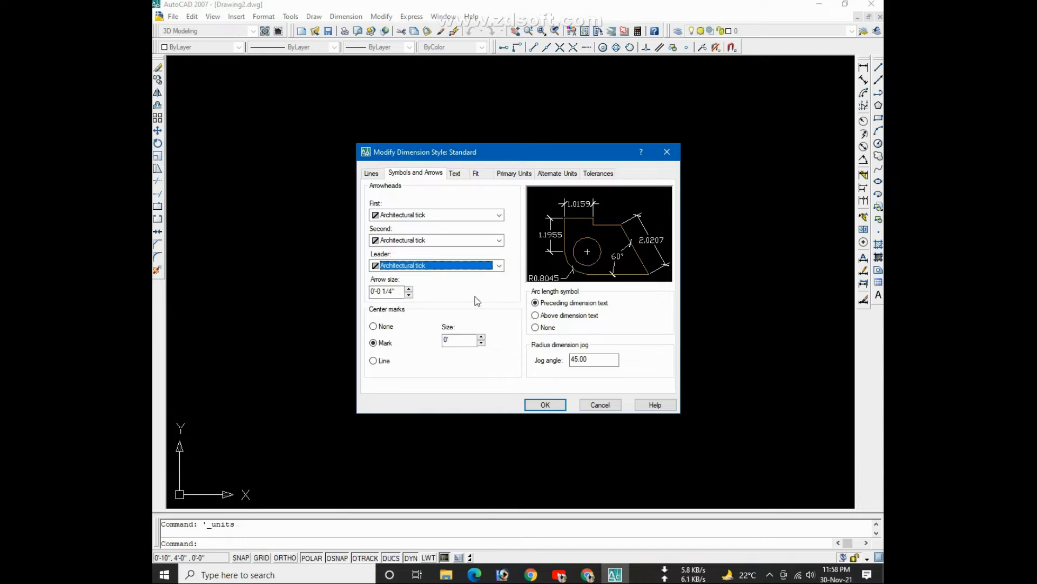
- Set the dimension text height to 8" and align the text with the dimension line
click(455, 174)
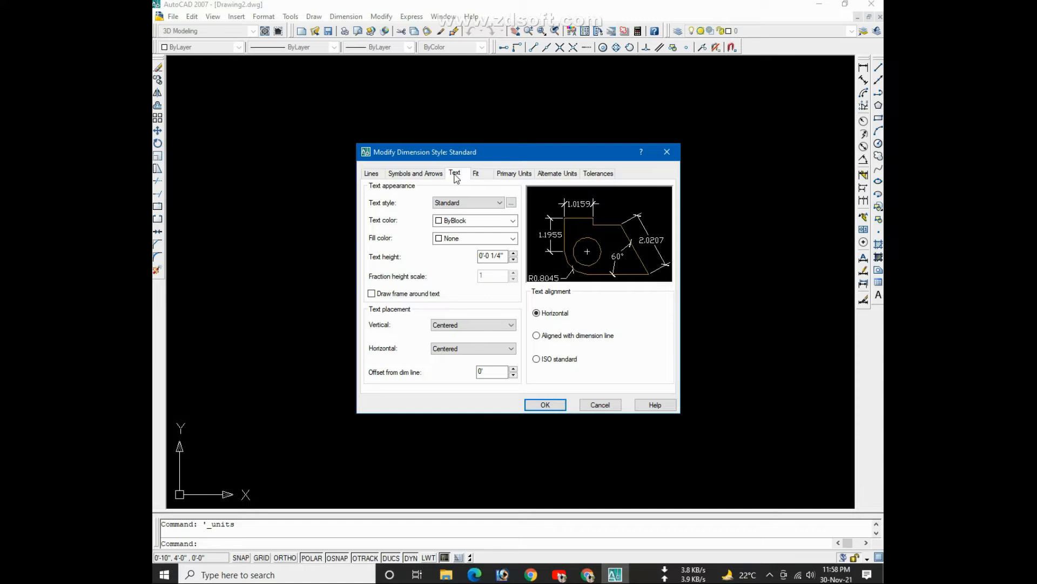
click(506, 255)
drag(506, 256, 481, 257)
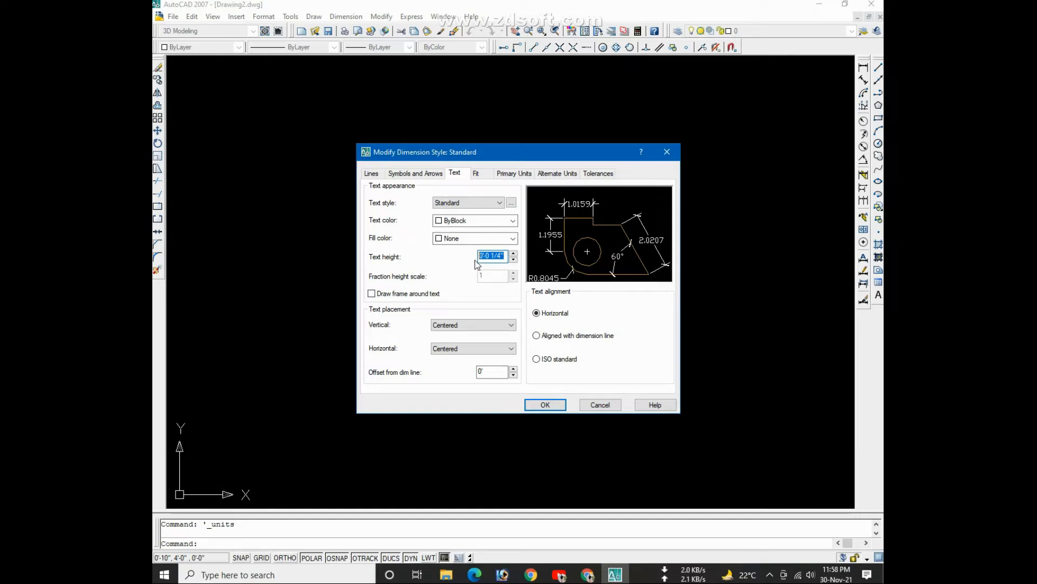
click(545, 339)
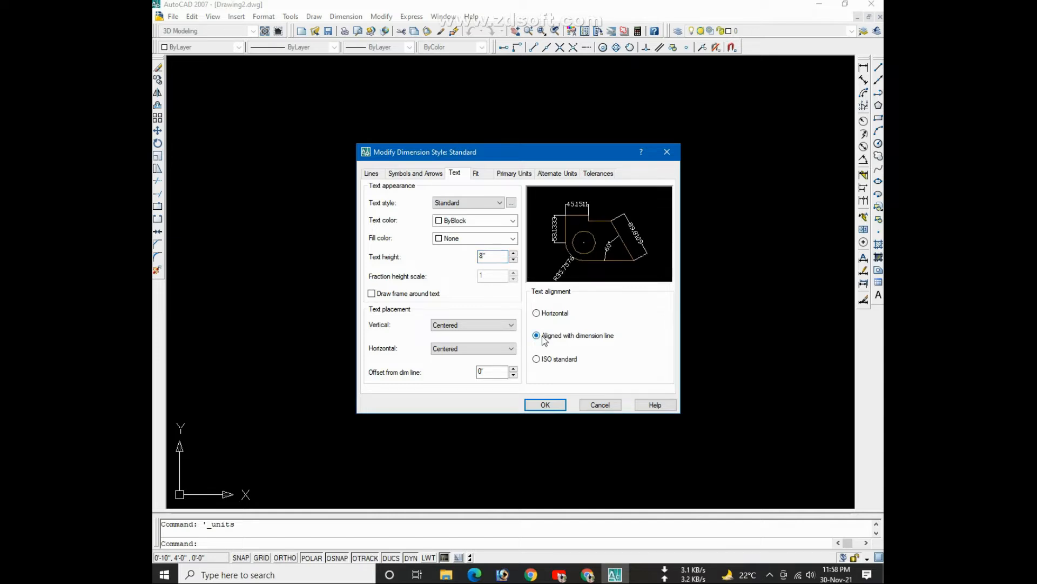
- Set the dimension style's primary units to Architectural with 0'-0" precision and make the Standard style current
click(477, 172)
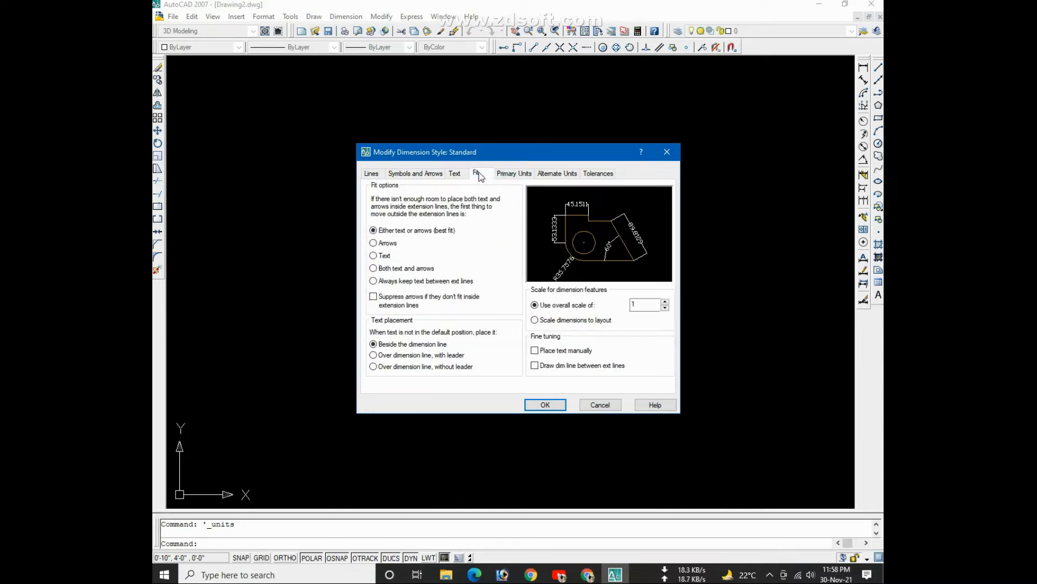
click(512, 174)
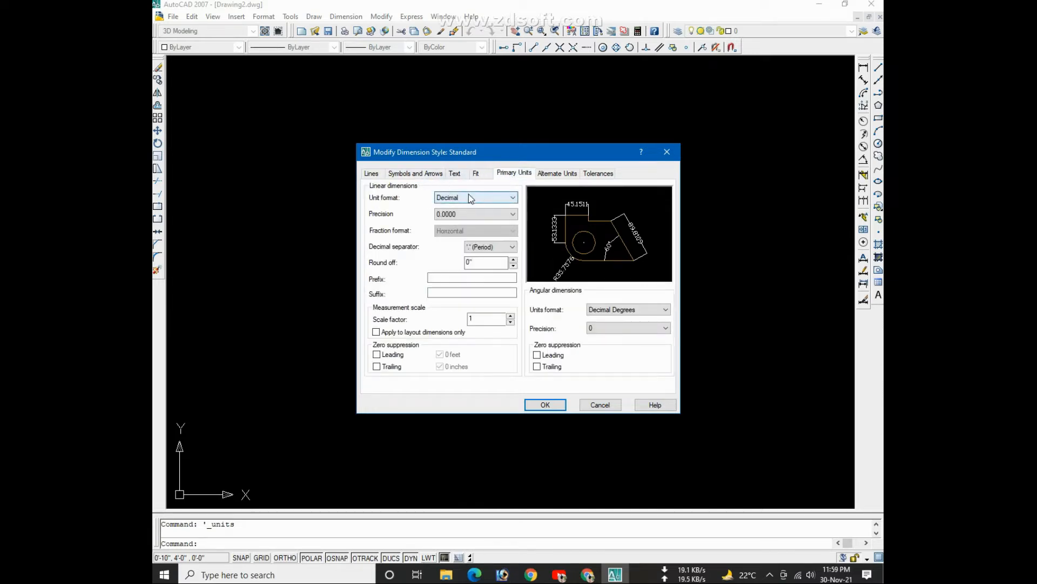
click(469, 198)
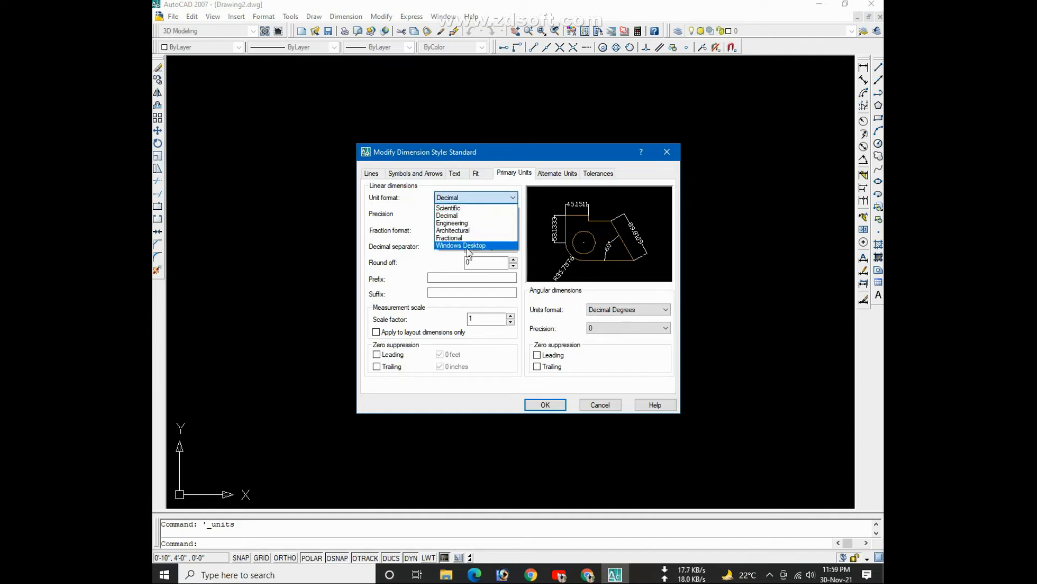
click(472, 232)
click(466, 215)
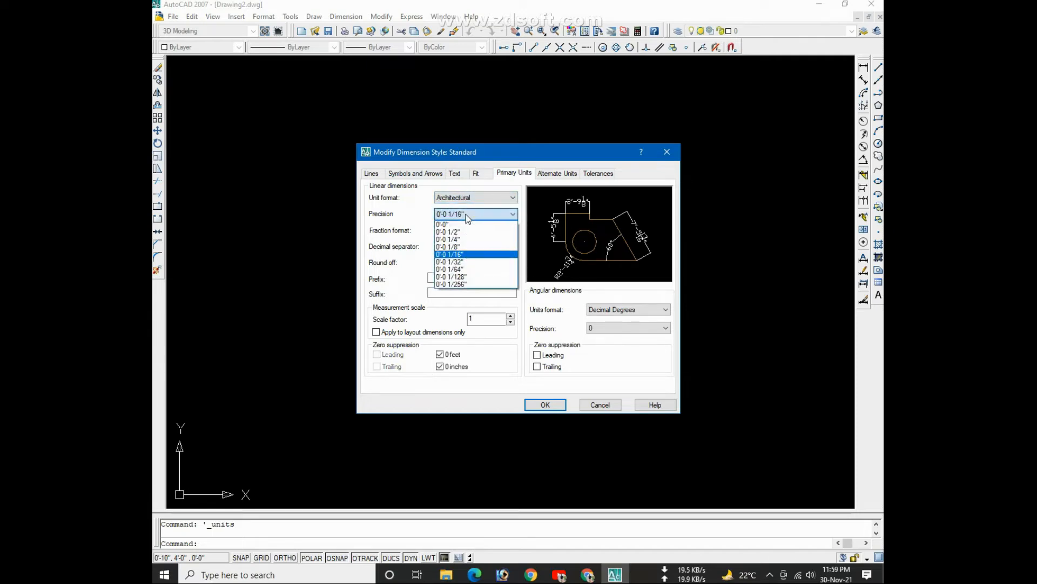
click(465, 222)
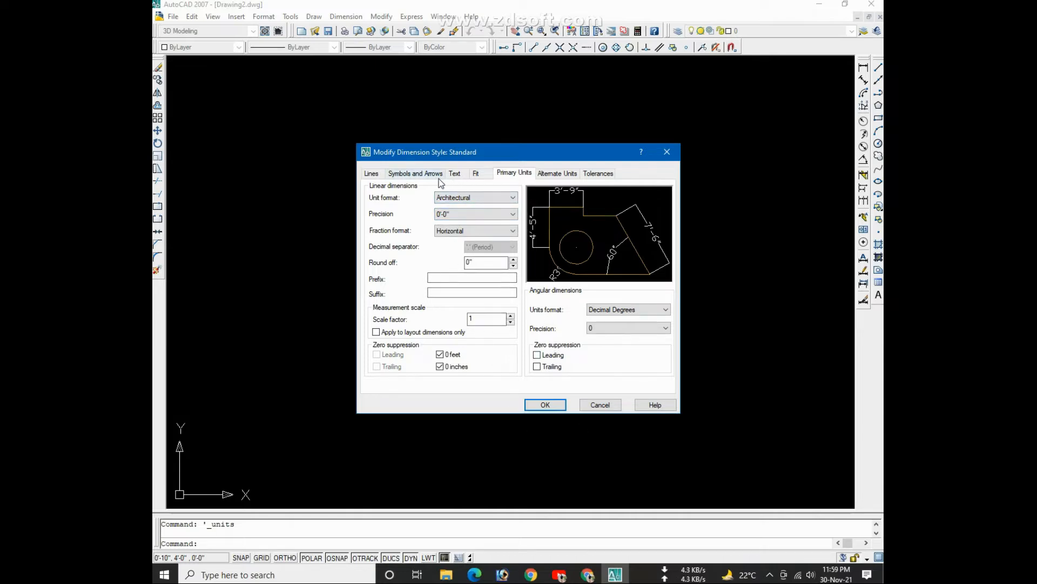
click(546, 405)
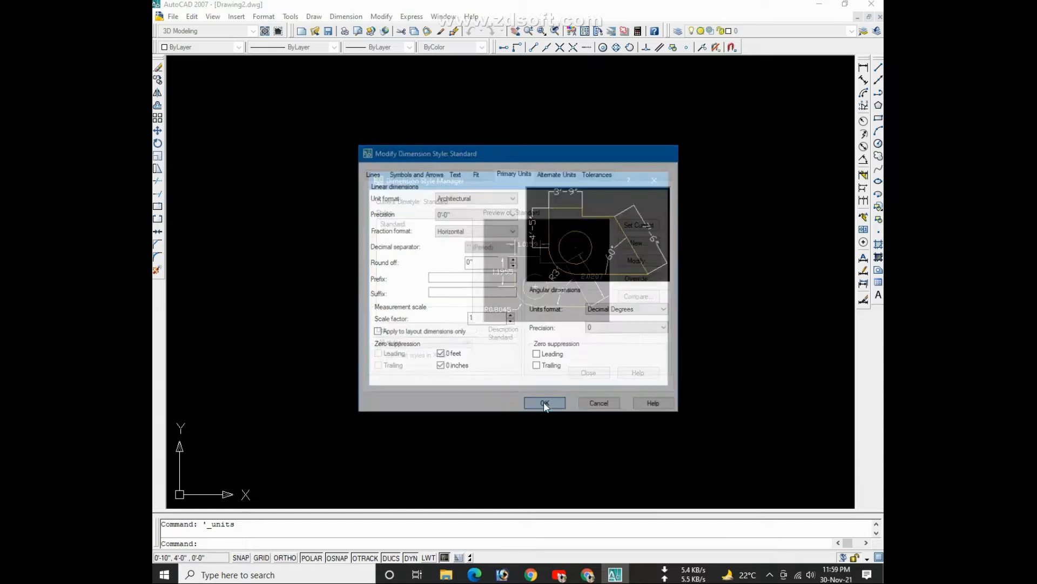
click(639, 230)
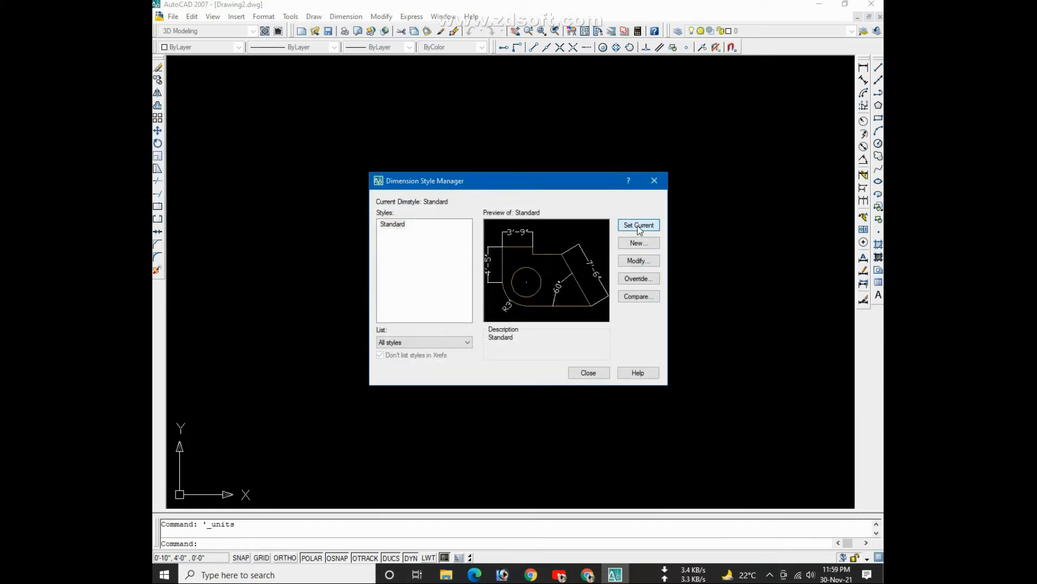
click(589, 373)
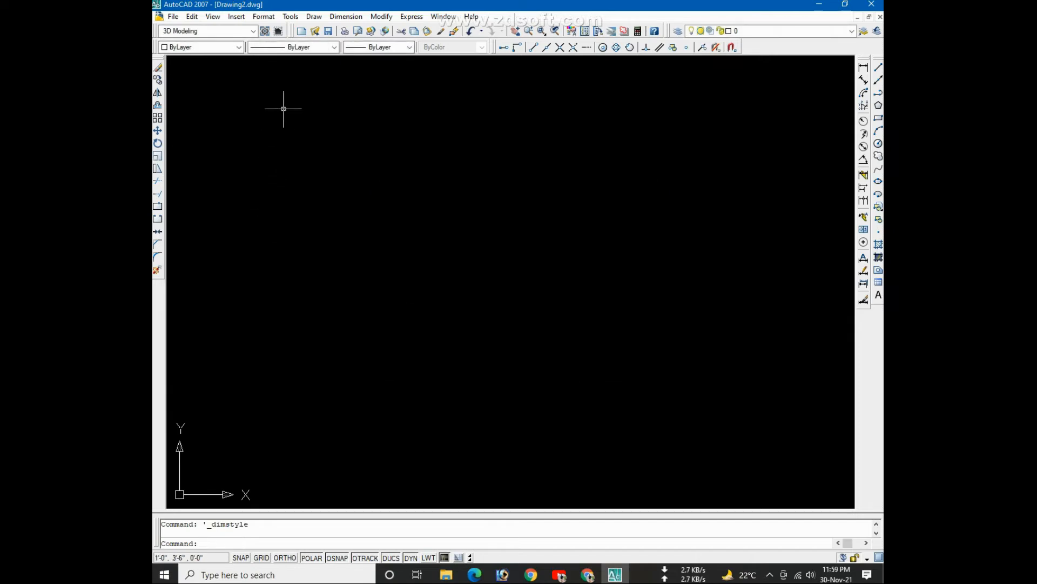
- Set the drawing limits from the default lower left corner to an upper right corner of 1000',1000'
click(263, 19)
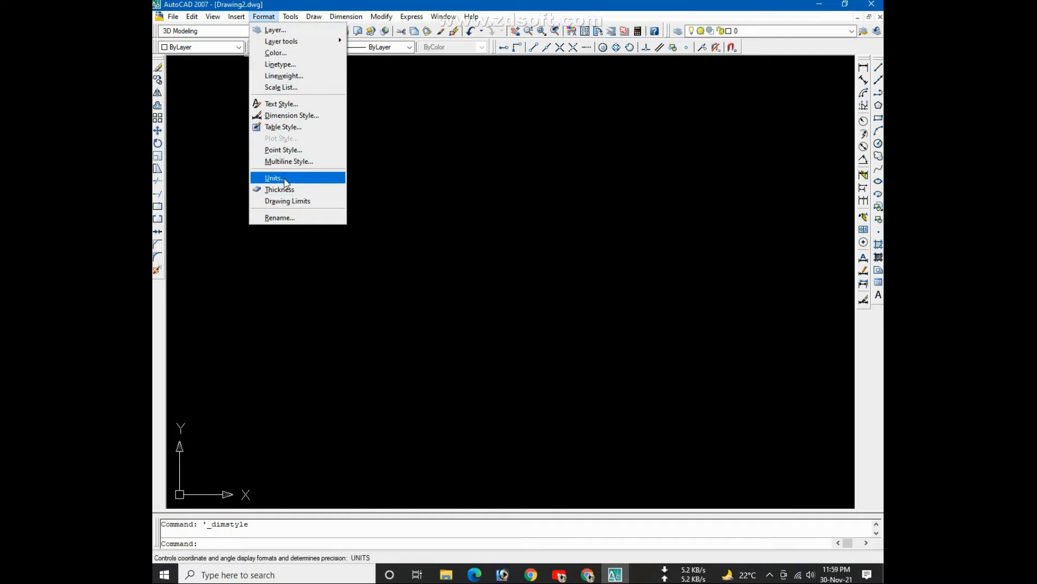
click(289, 201)
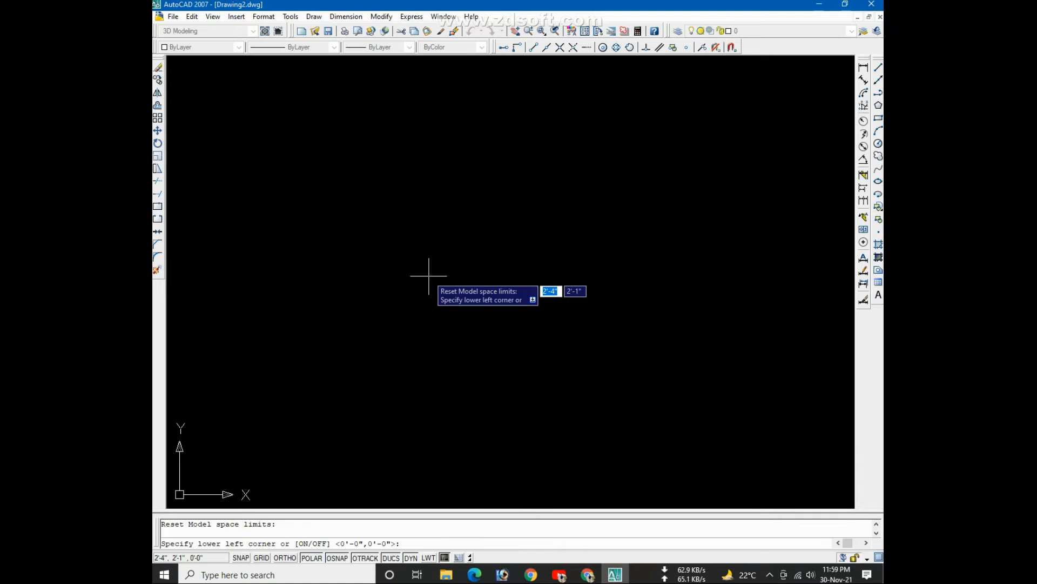
key(Return)
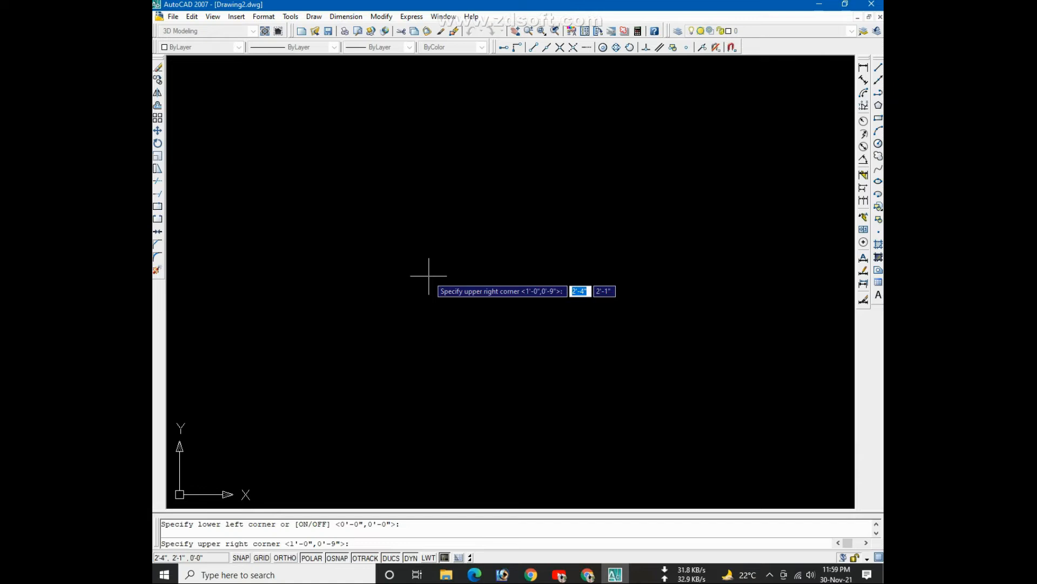
text(1000)
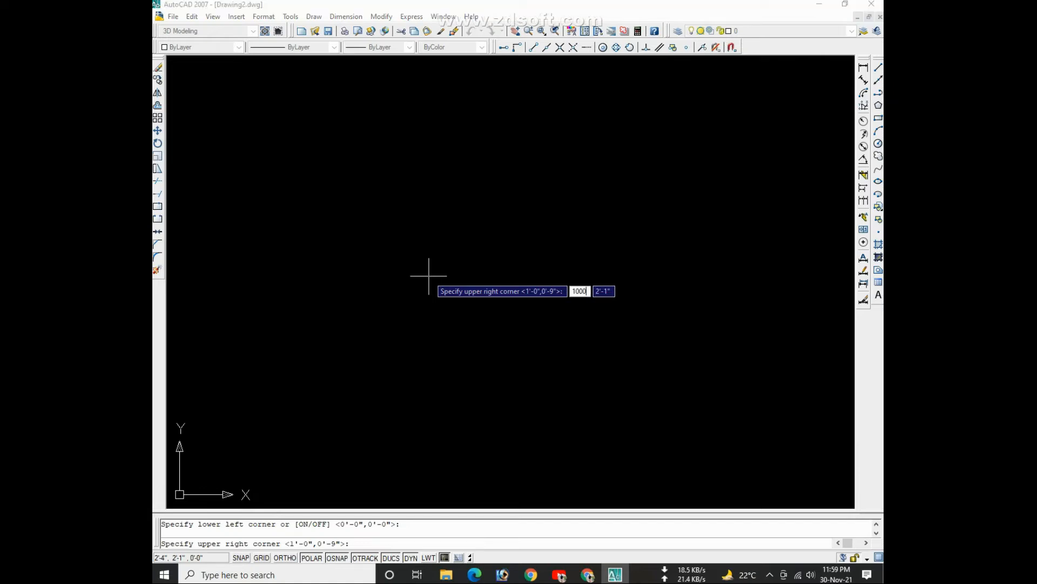
text(')
key(Tab)
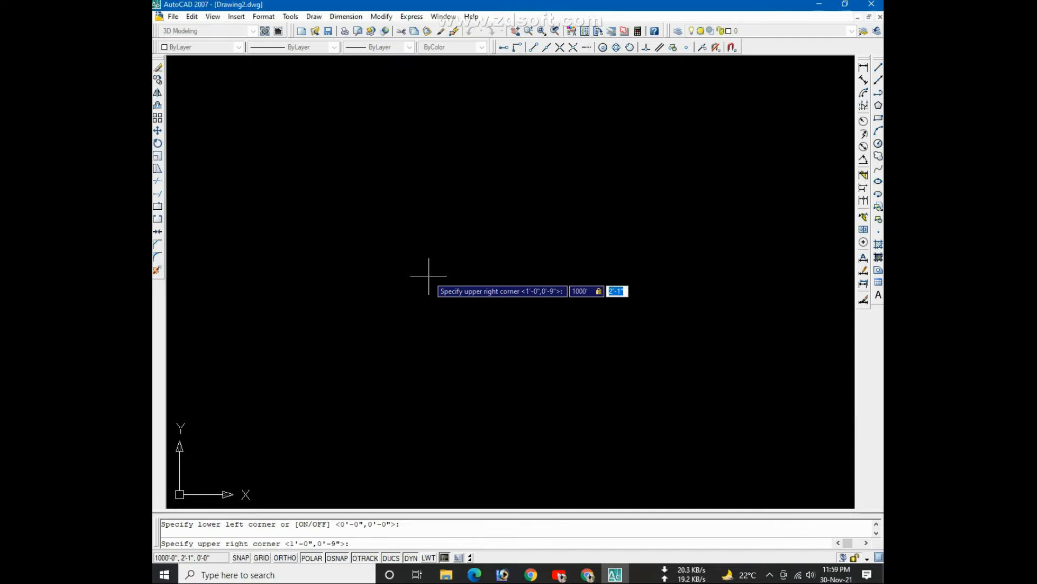
text(1000)
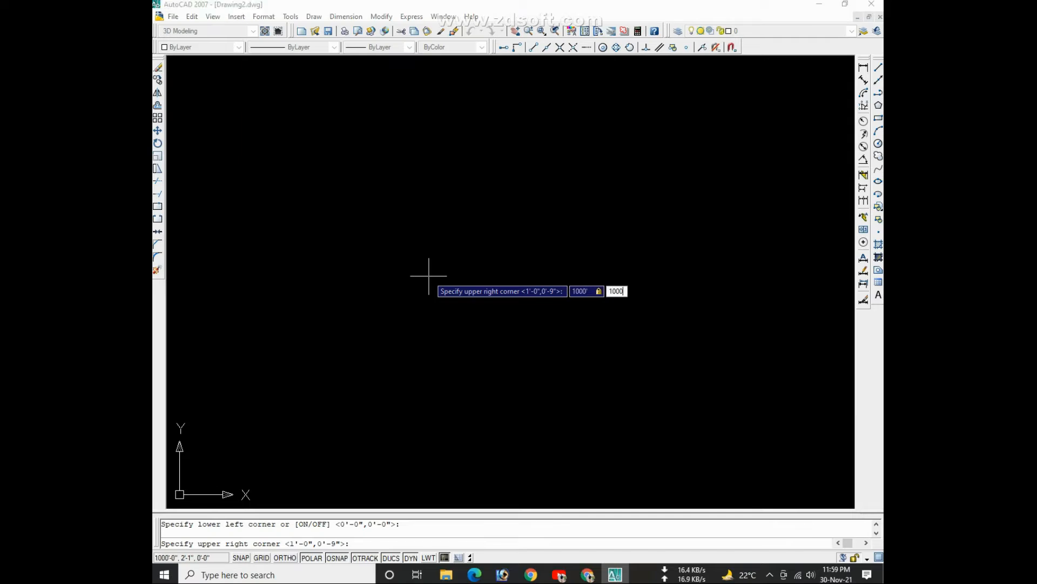
key(Return)
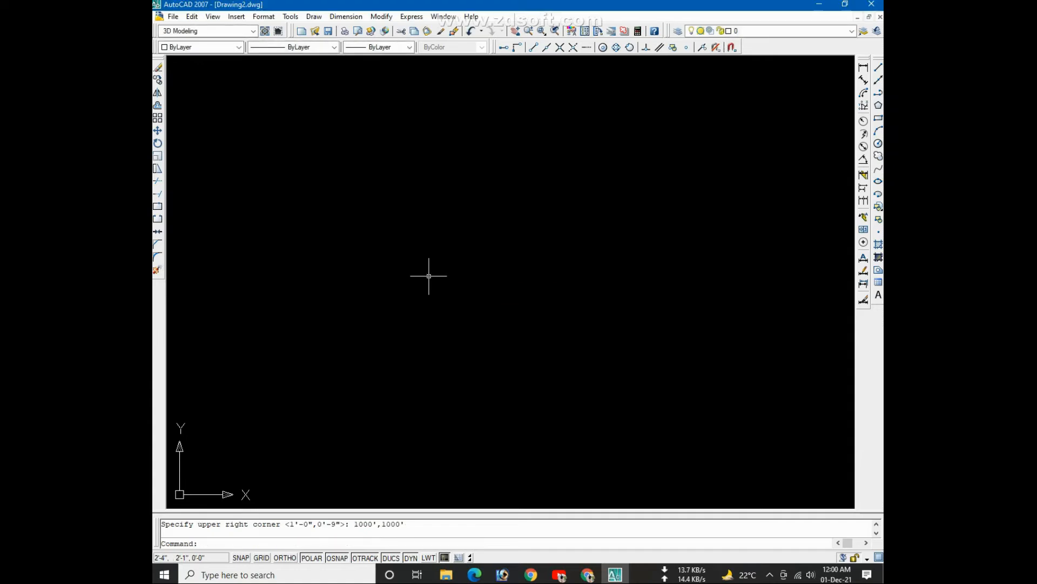
- Zoom the view to show the full area of the drawing limits
text(z)
key(Return)
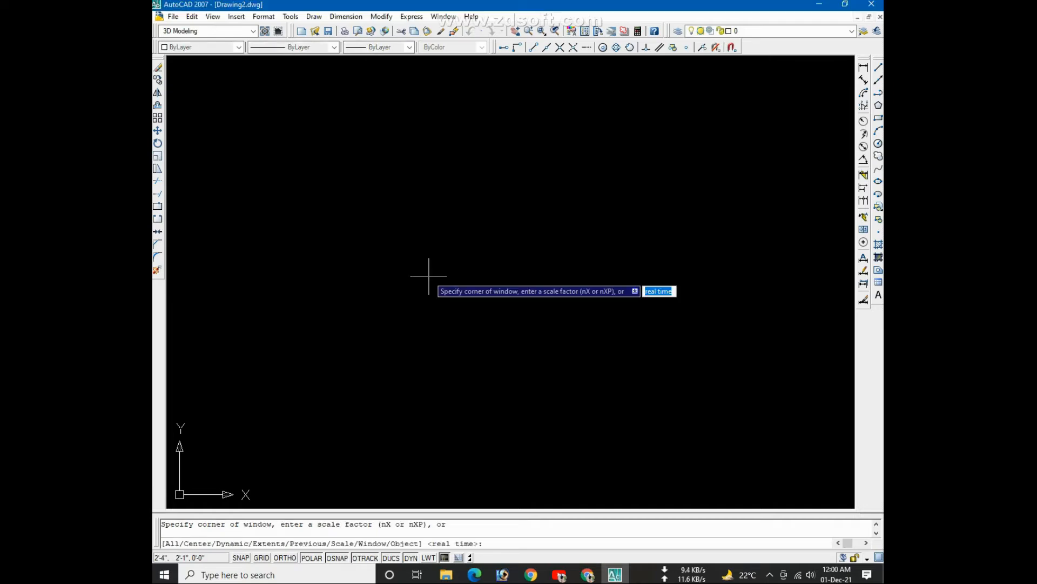
key(Return)
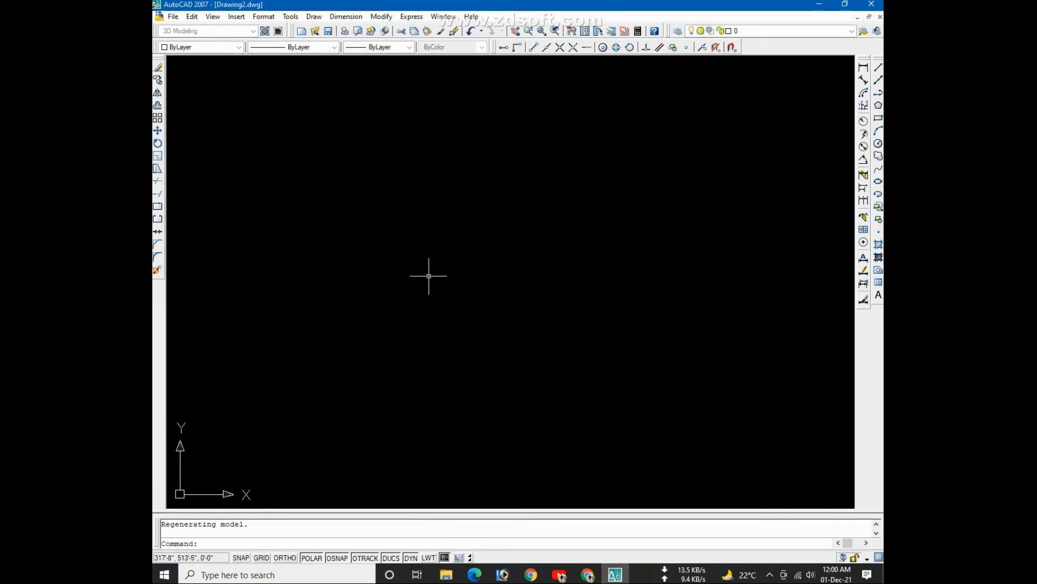
scroll(464, 319, down, 2)
scroll(465, 318, up, 3)
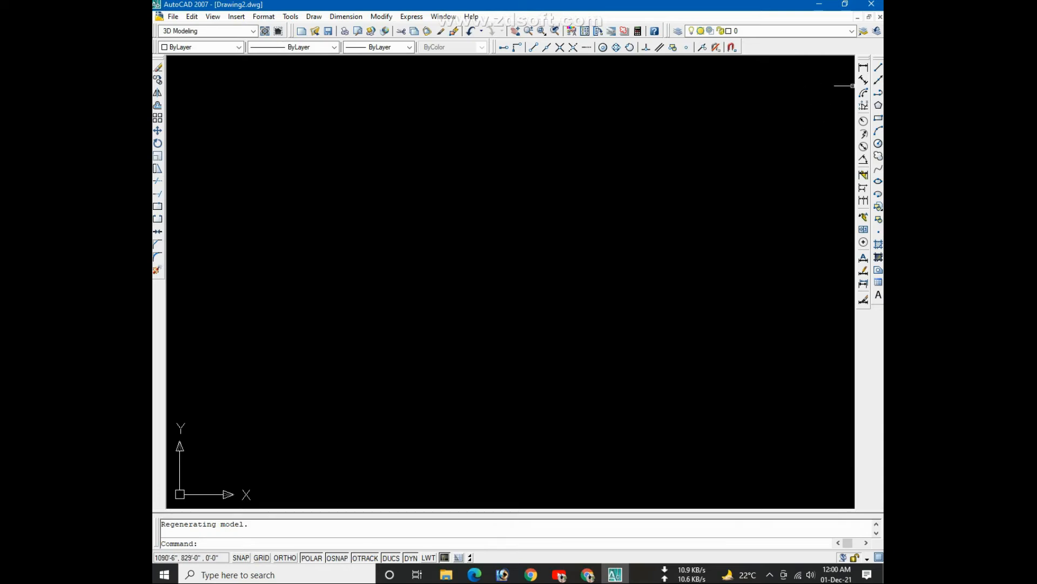
- Draw a 20' horizontal line with Ortho mode turned on
click(879, 68)
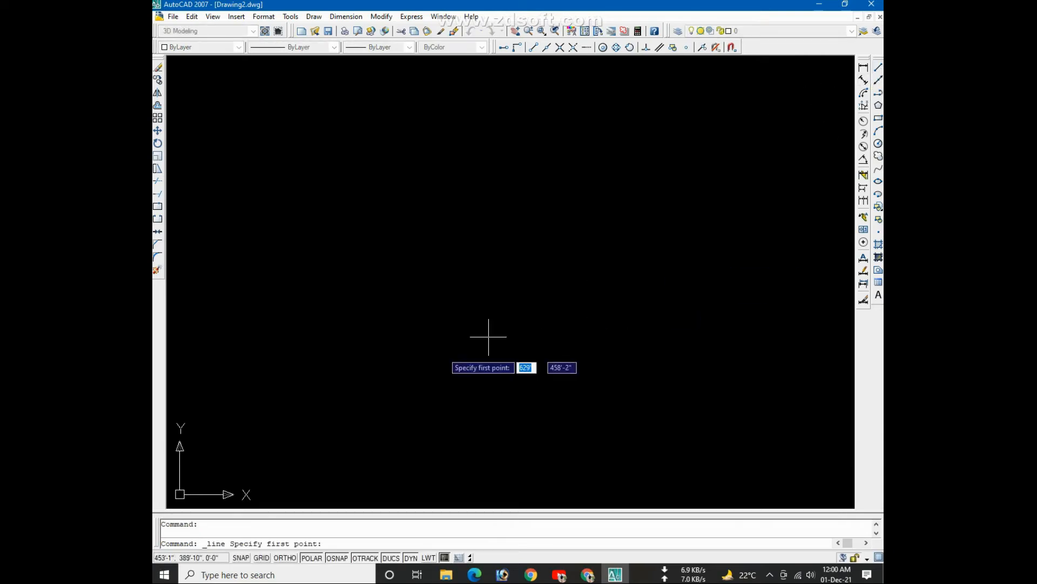
click(306, 279)
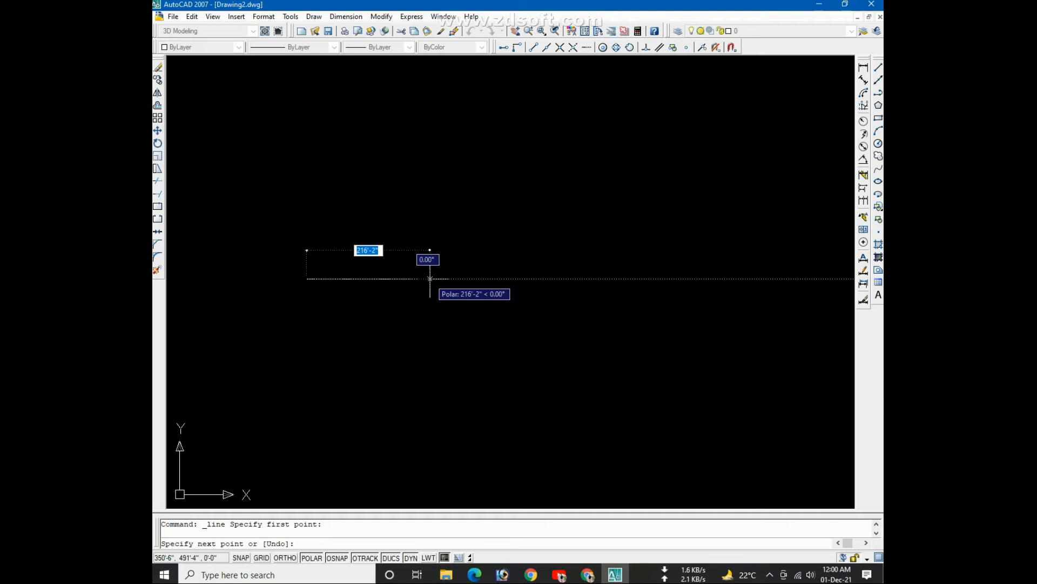
key(F8)
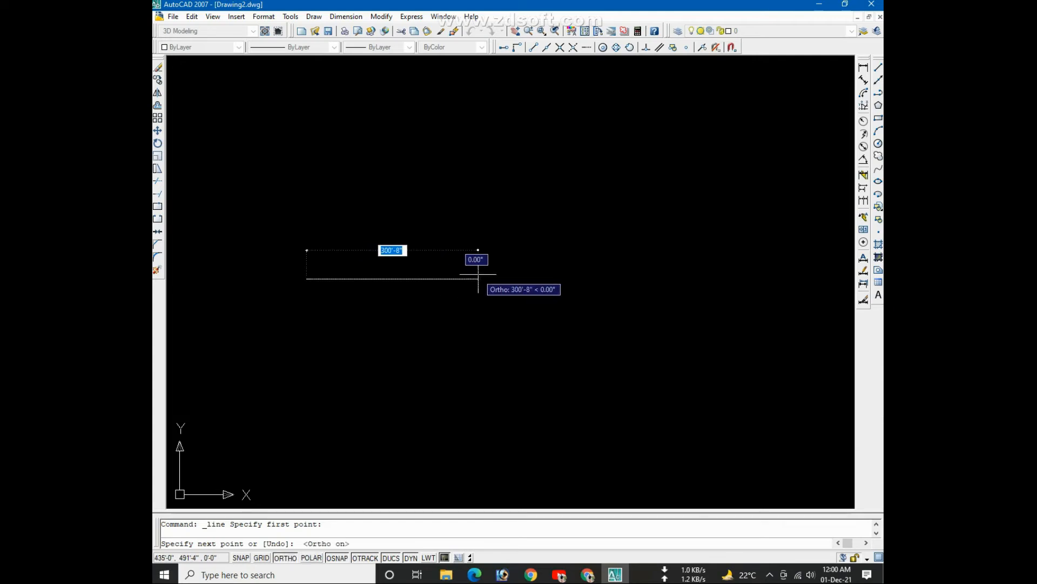
text(20)
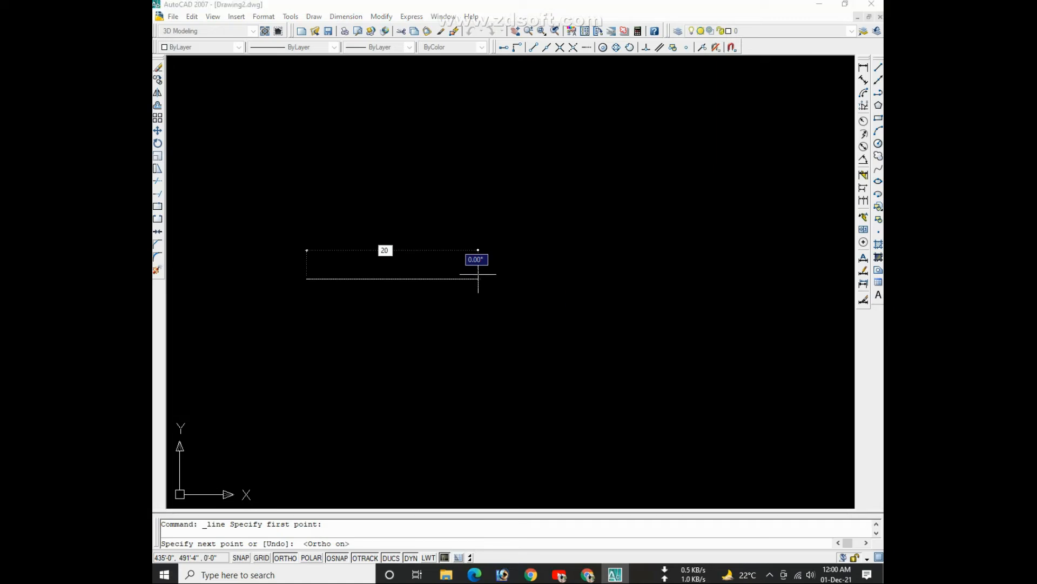
key(Return)
key(Return)
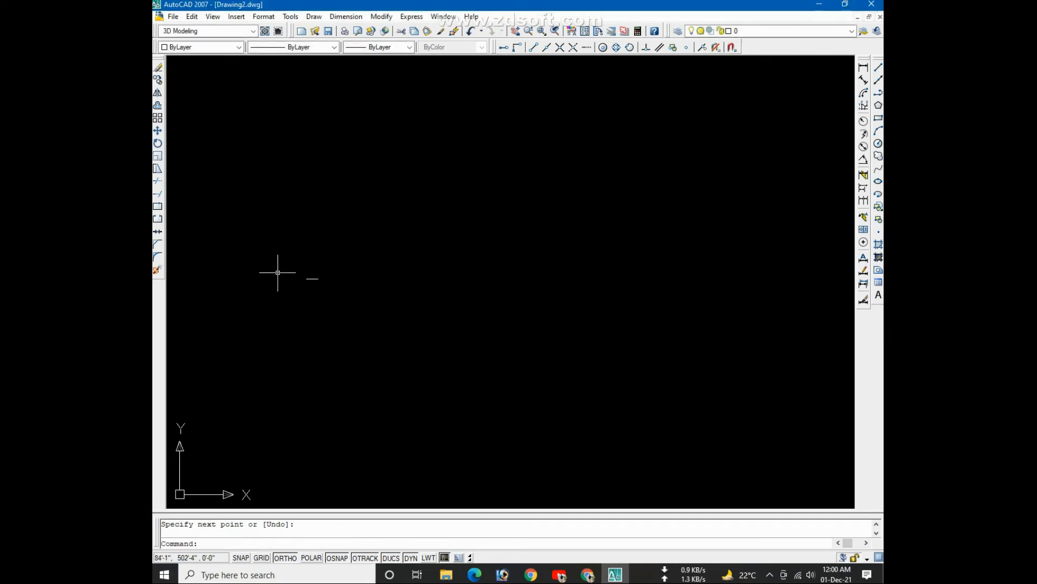
scroll(324, 286, up, 10)
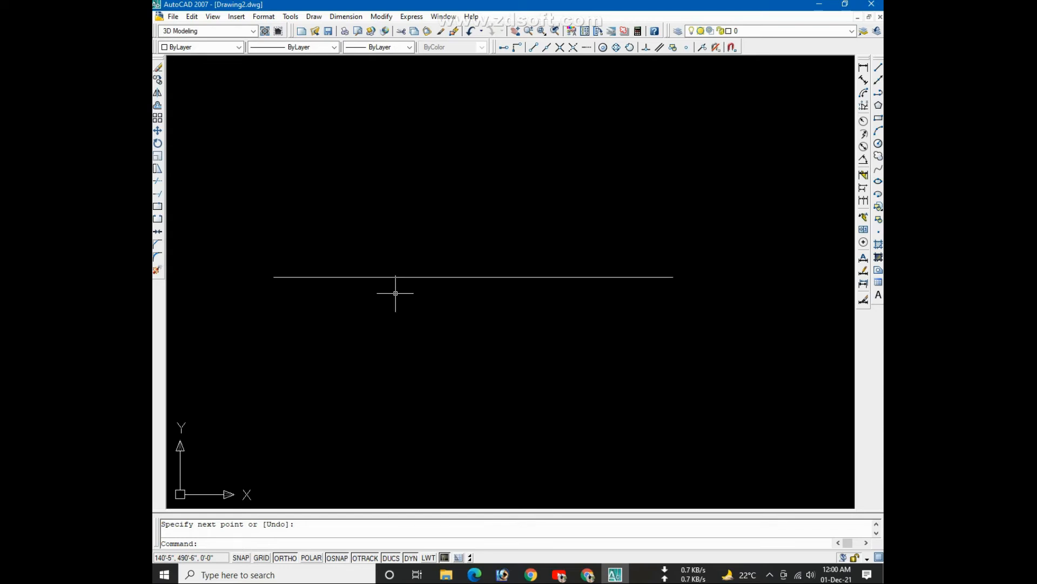
- Add a linear dimension between the line's two endpoints, placing the dimension line just above it
click(864, 68)
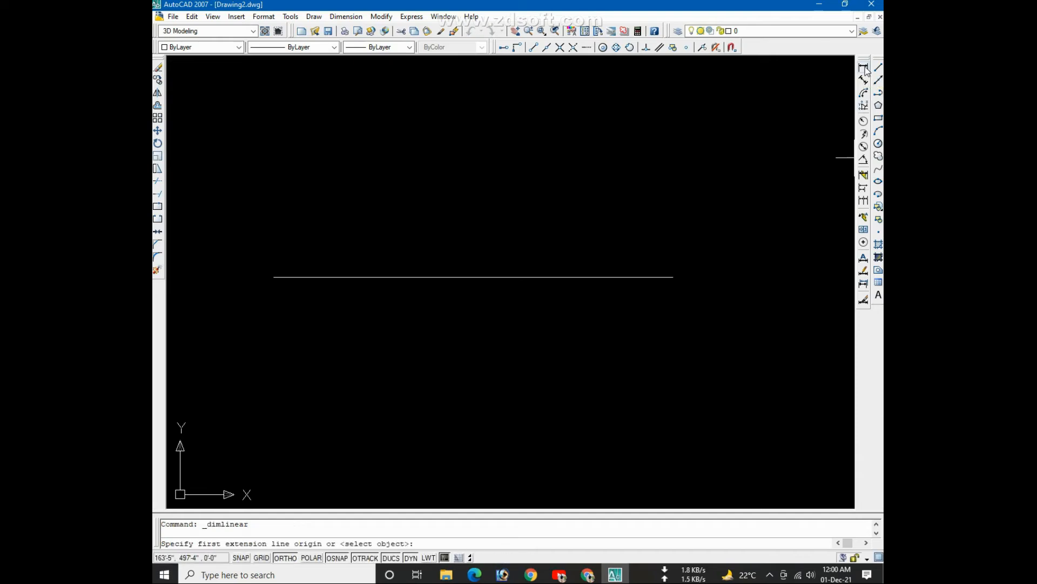
click(274, 277)
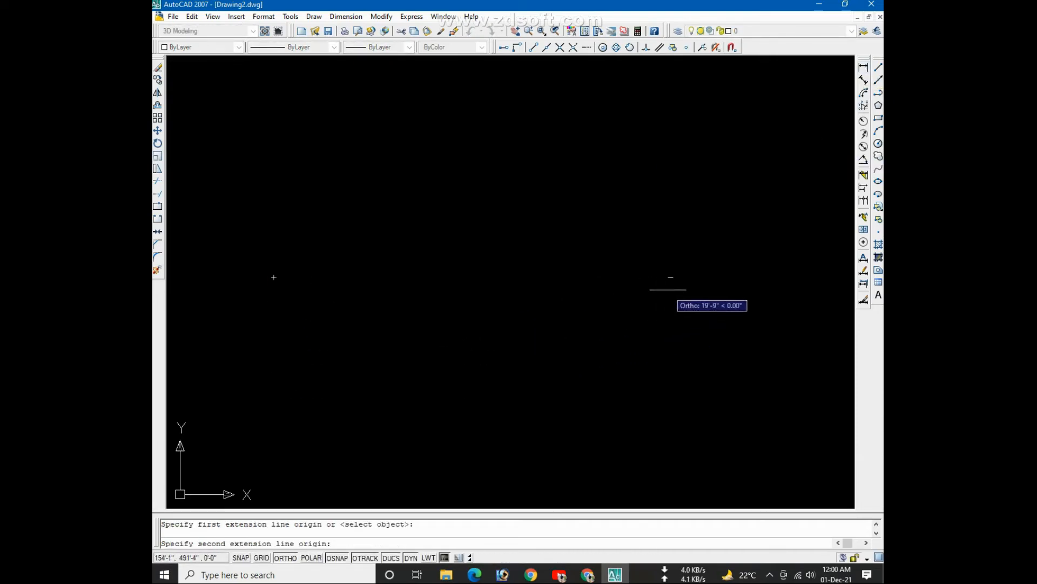
click(673, 277)
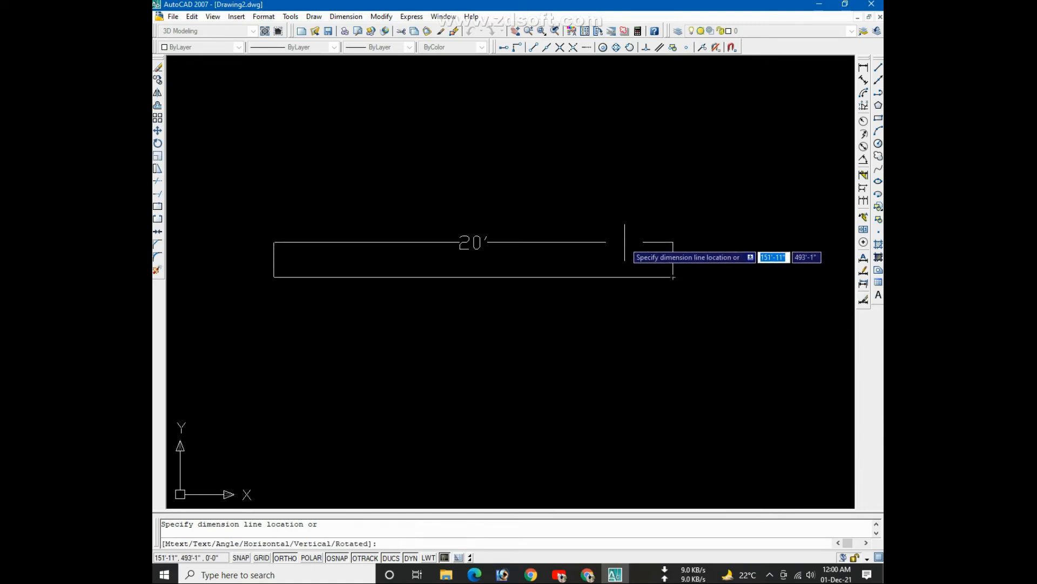
click(624, 239)
scroll(514, 280, down, 8)
scroll(476, 301, up, 6)
scroll(514, 282, up, 2)
scroll(517, 306, down, 4)
scroll(514, 306, up, 3)
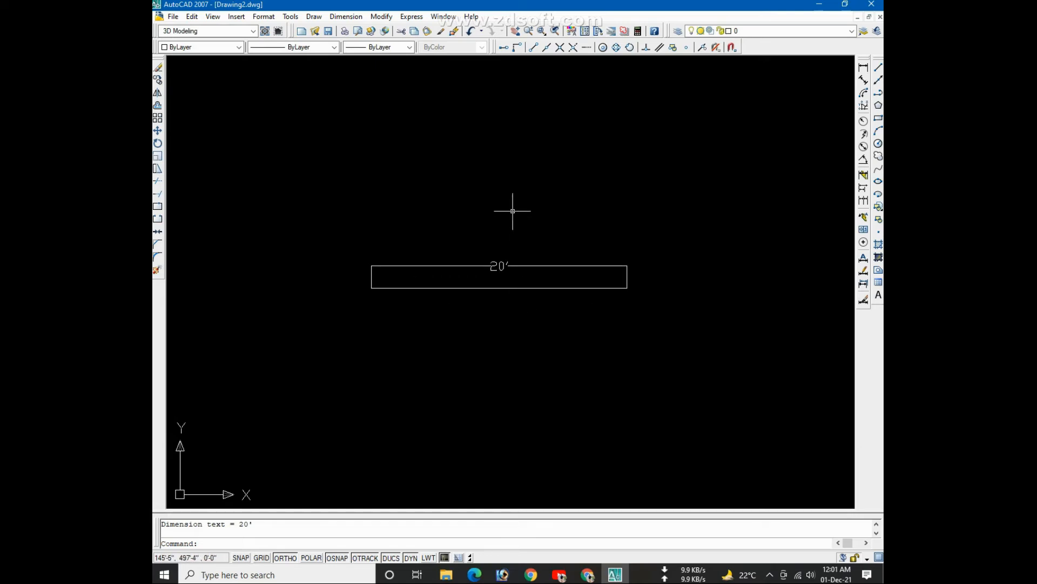
scroll(475, 308, up, 2)
- Delete the linear dimension above the horizontal line
click(544, 224)
click(528, 255)
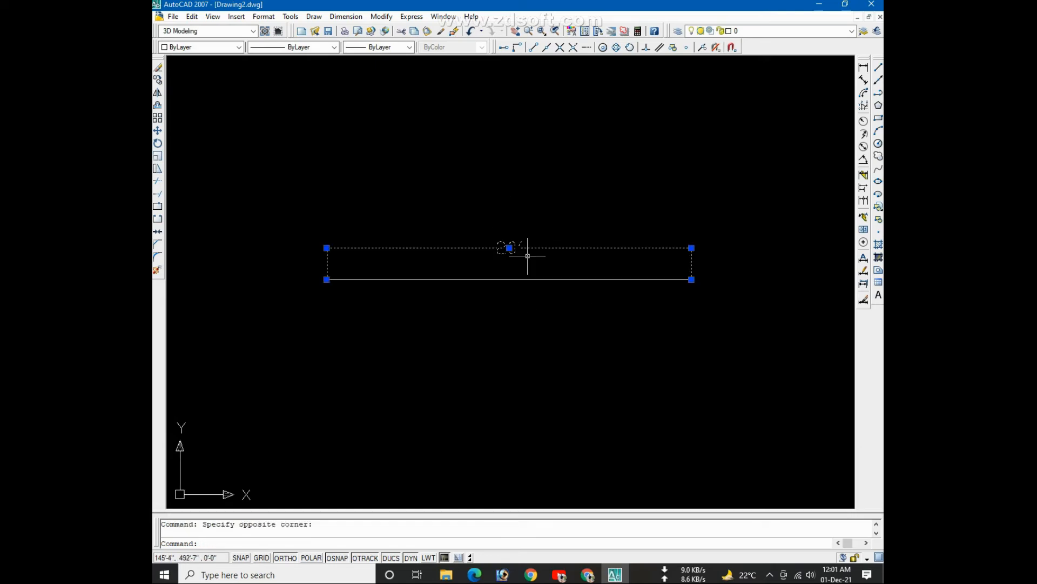
key(Delete)
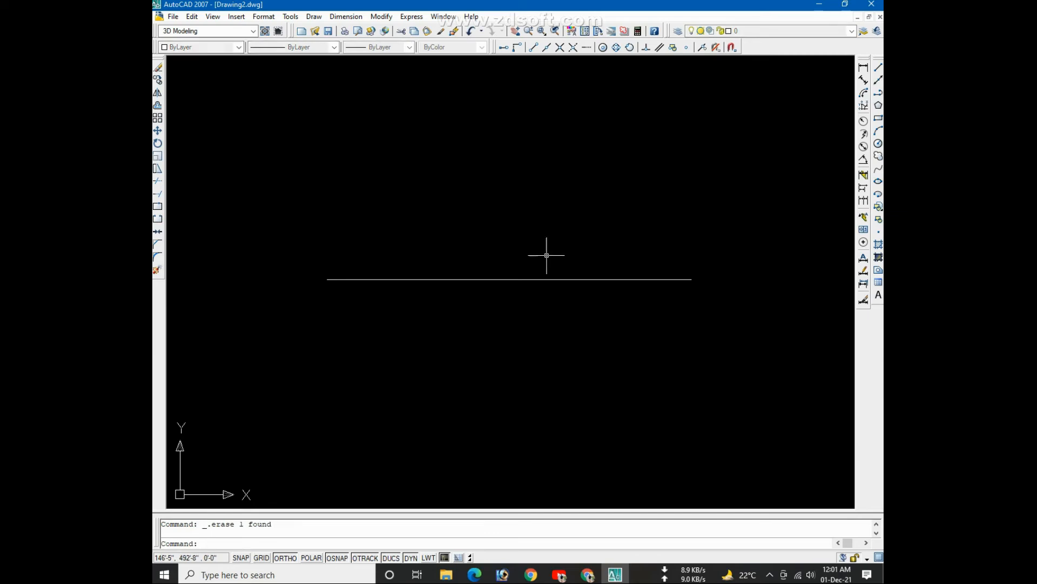
click(863, 67)
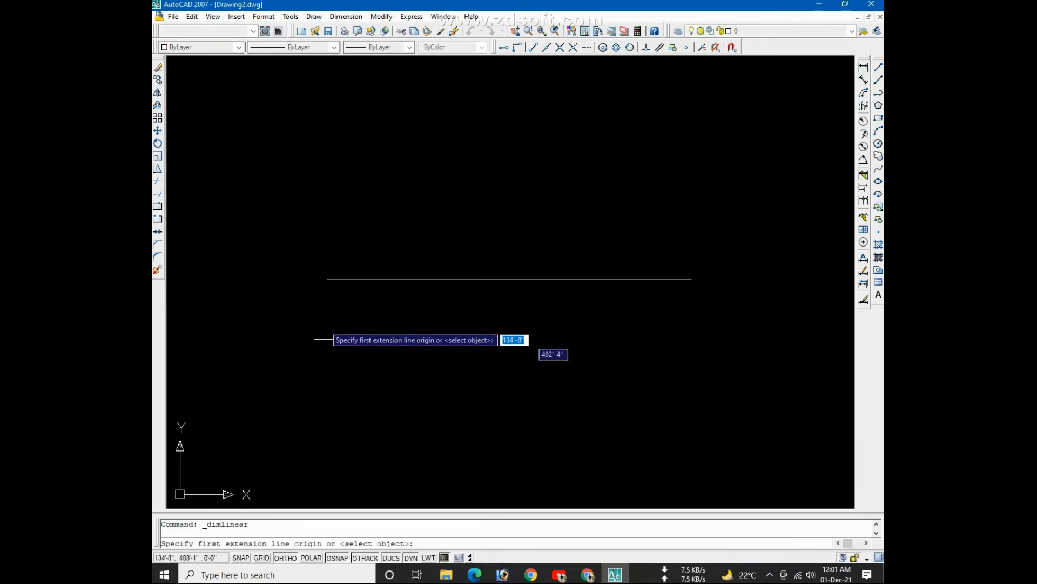
click(326, 279)
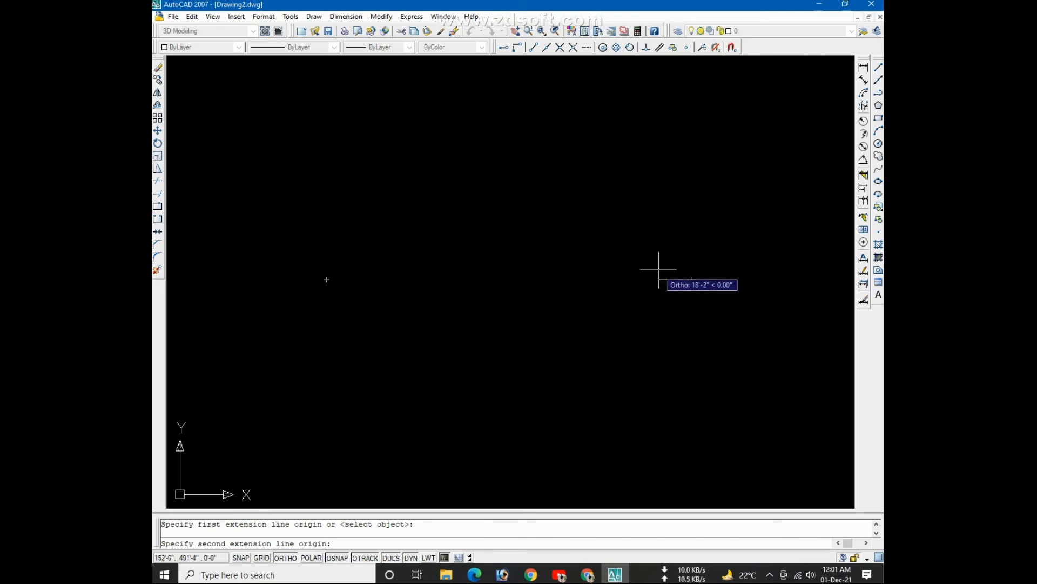
key(Escape)
scroll(498, 306, down, 5)
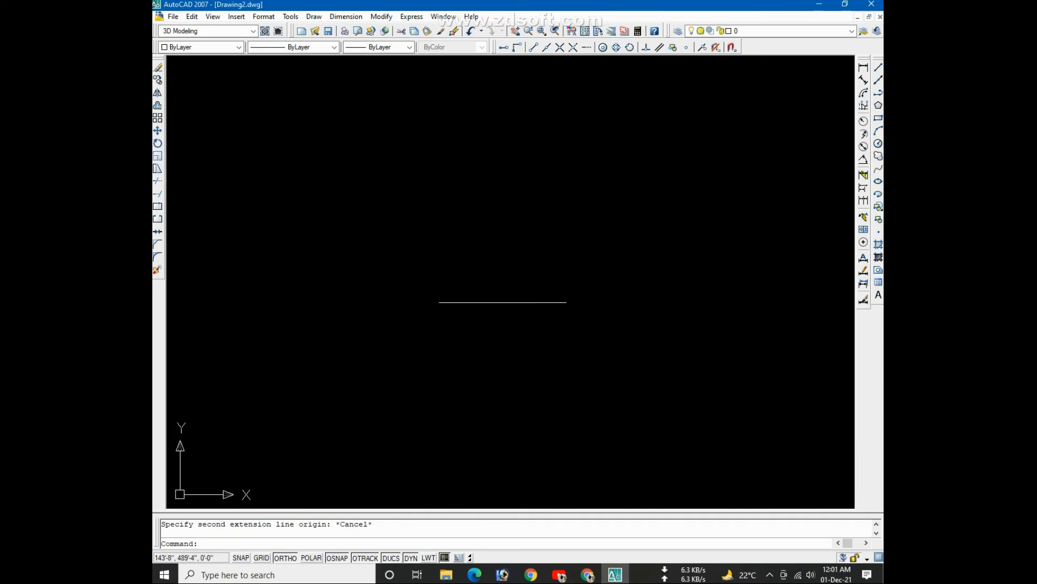
scroll(343, 452, down, 3)
scroll(343, 452, up, 3)
scroll(343, 451, down, 4)
scroll(343, 454, up, 1)
scroll(343, 453, down, 3)
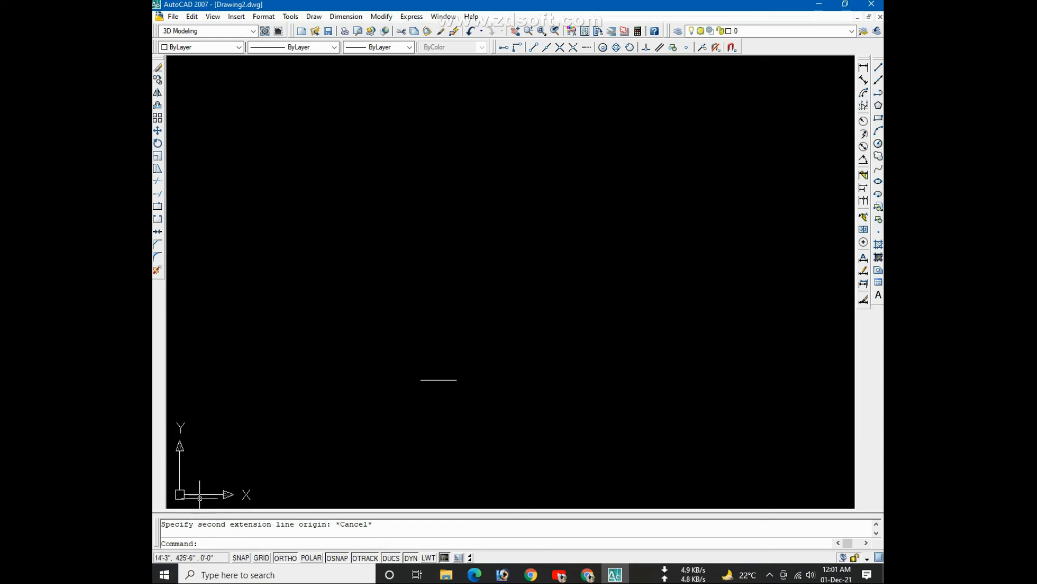
scroll(359, 435, down, 3)
scroll(361, 434, up, 4)
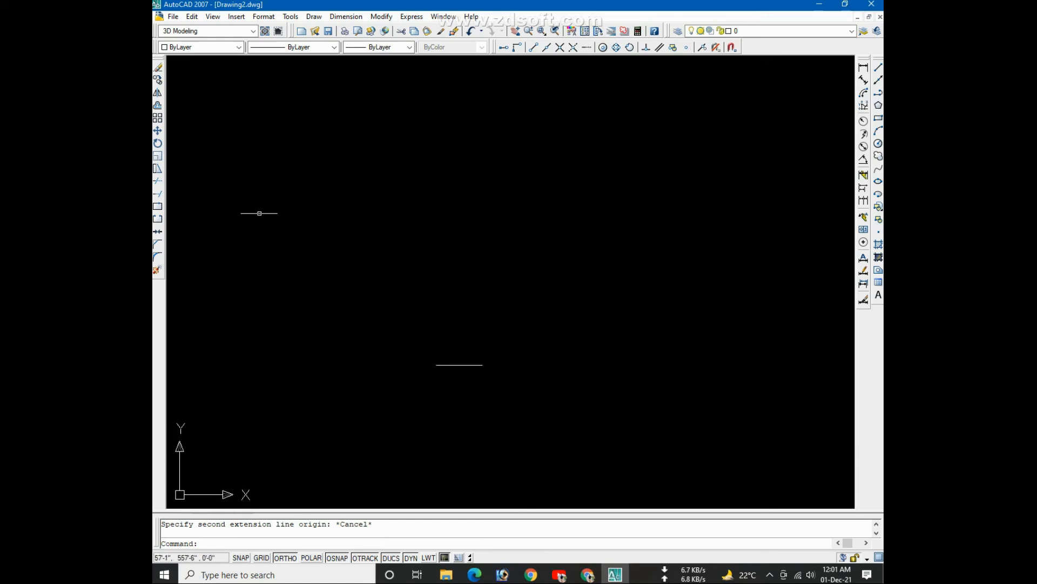
- Turn off the Origin option of the UCS icon so it stays in the corner of the drawing area
click(211, 17)
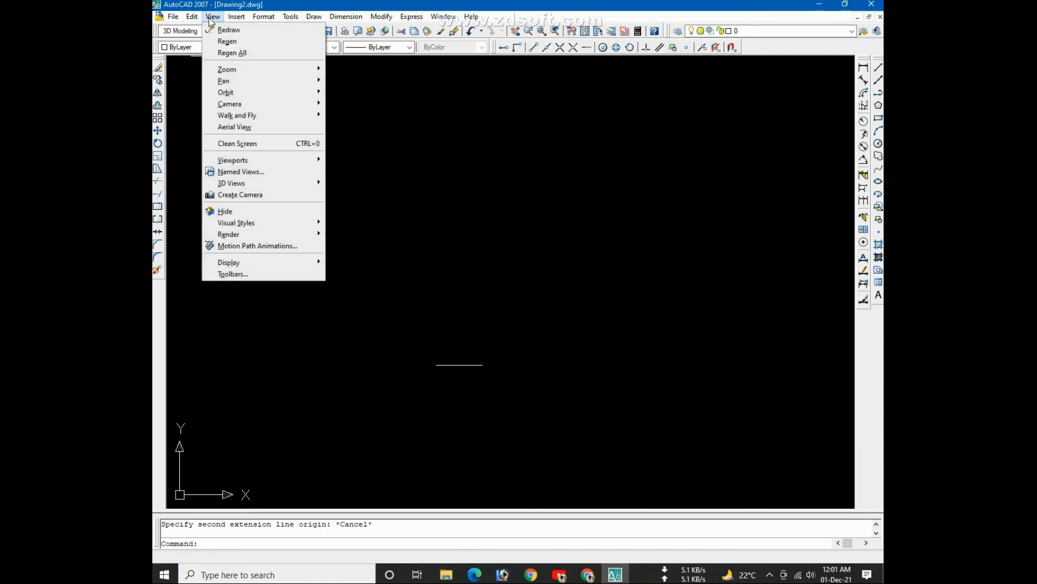
mouse_move(254, 265)
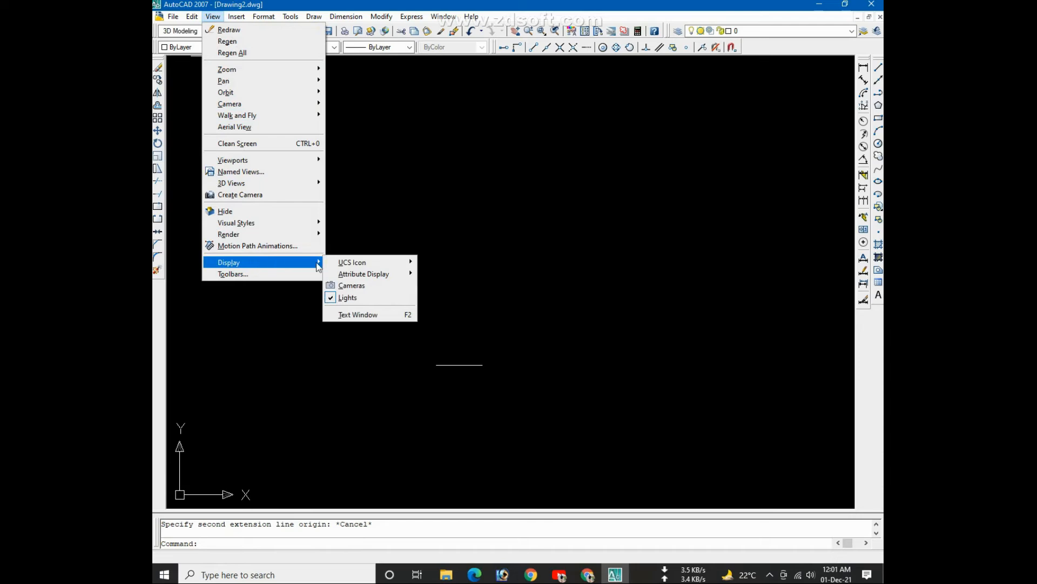
mouse_move(346, 265)
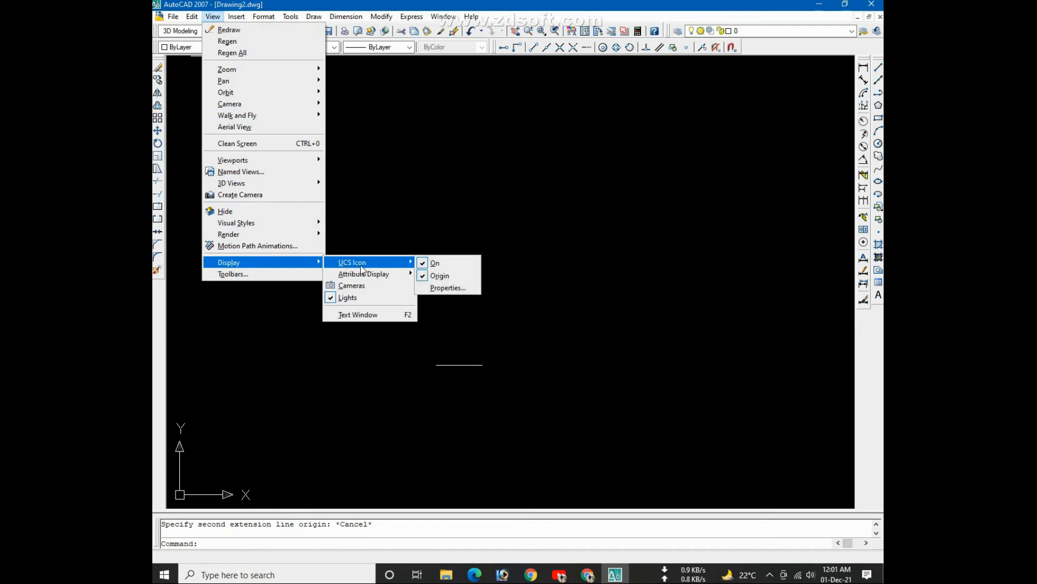
click(425, 276)
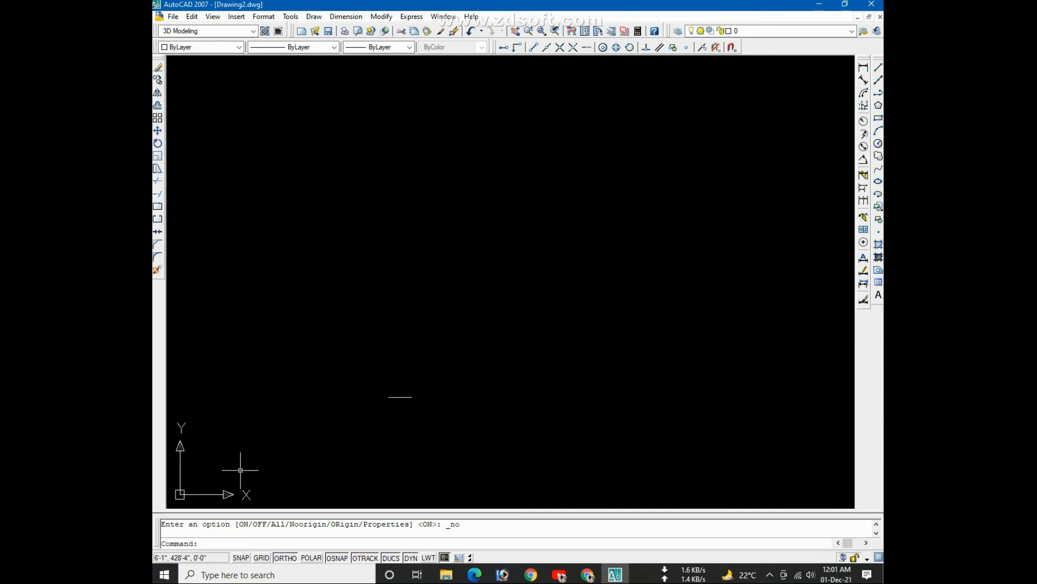
- Erase the 20' horizontal test line from the drawing
click(496, 294)
click(387, 374)
key(Delete)
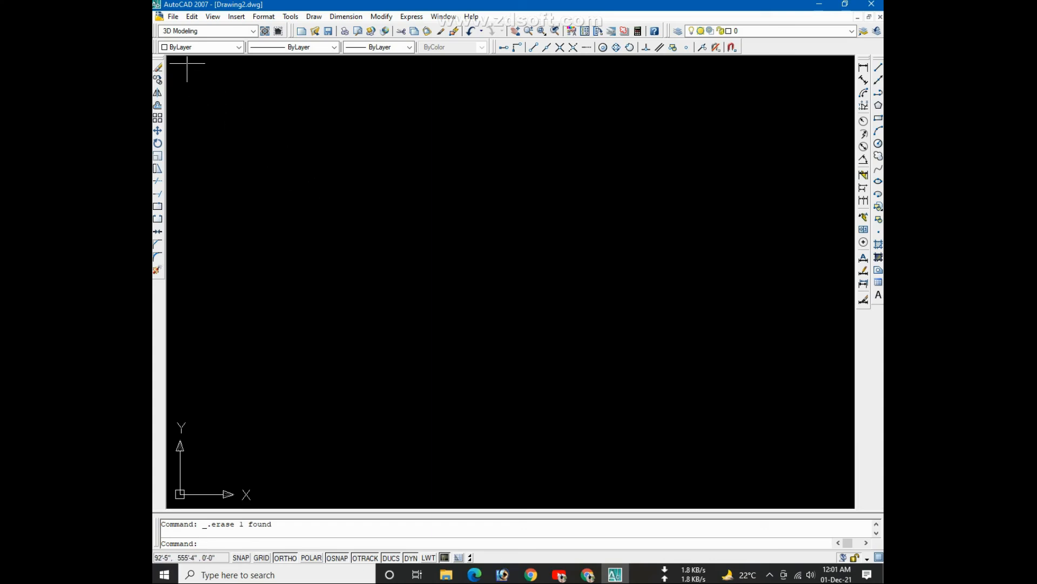
- Save the drawing under the file name RB on the New Volume (D:) drive
click(173, 21)
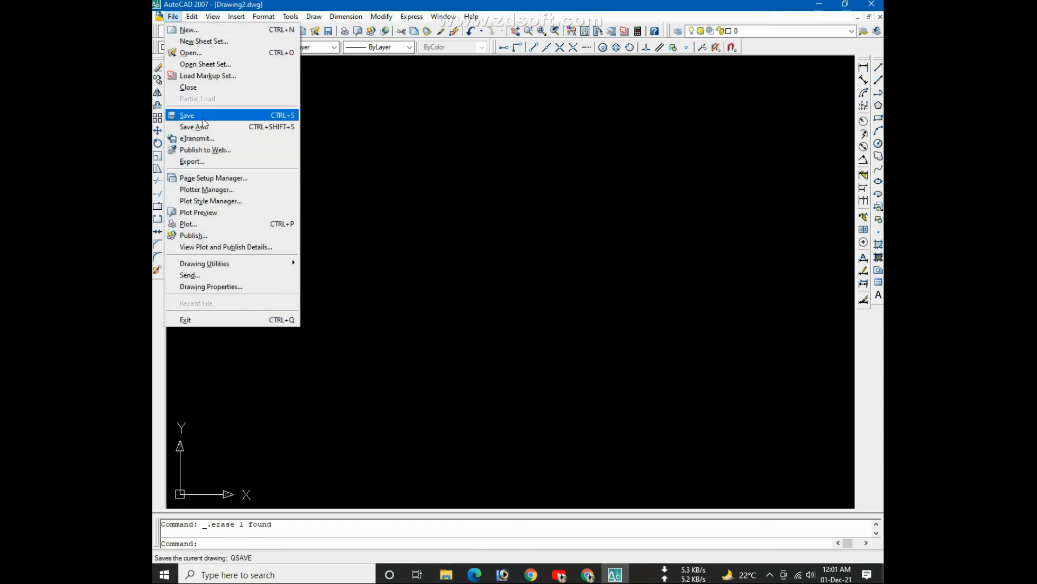
click(187, 115)
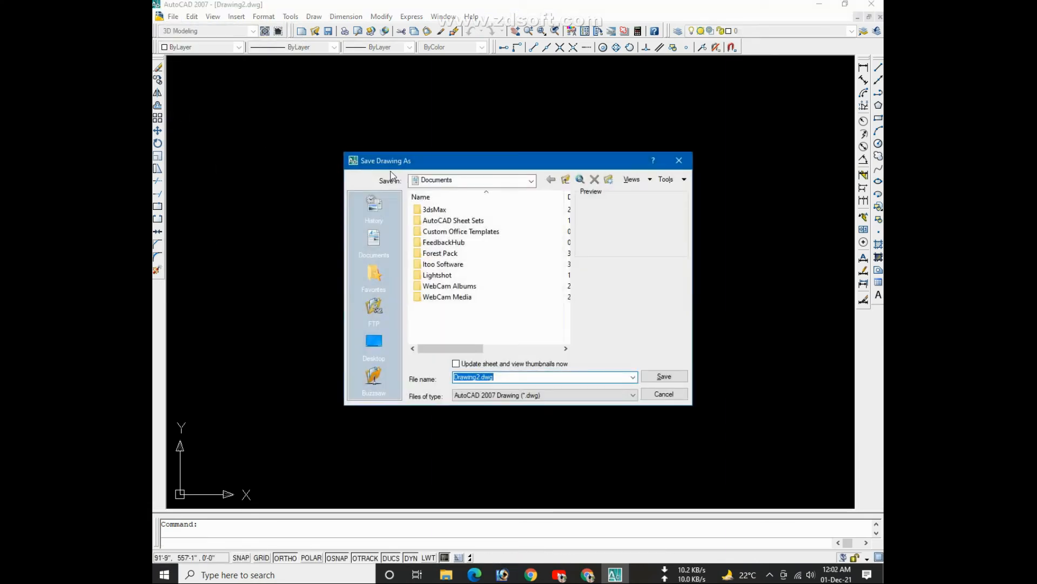
click(532, 181)
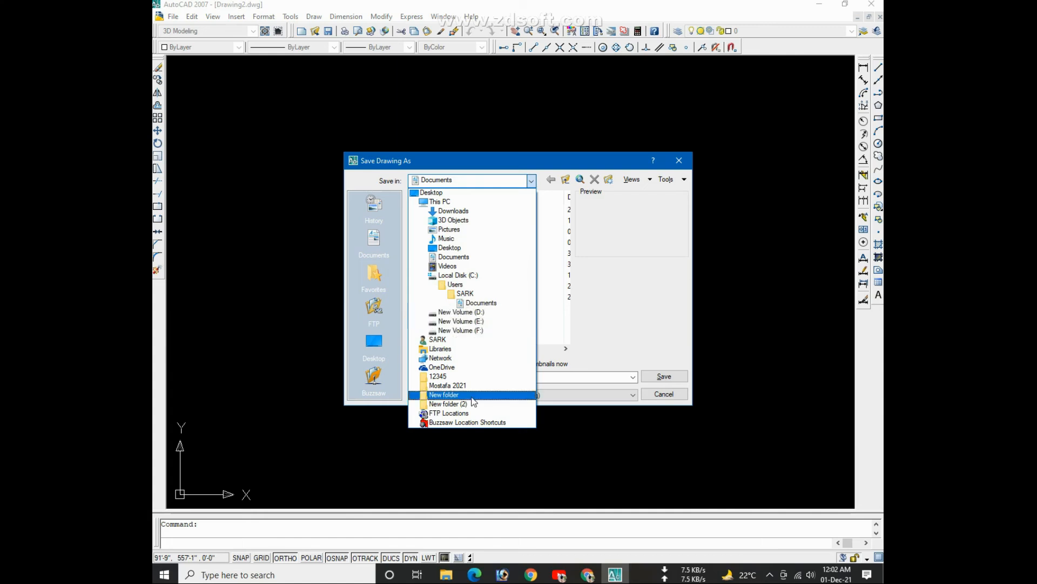
click(481, 311)
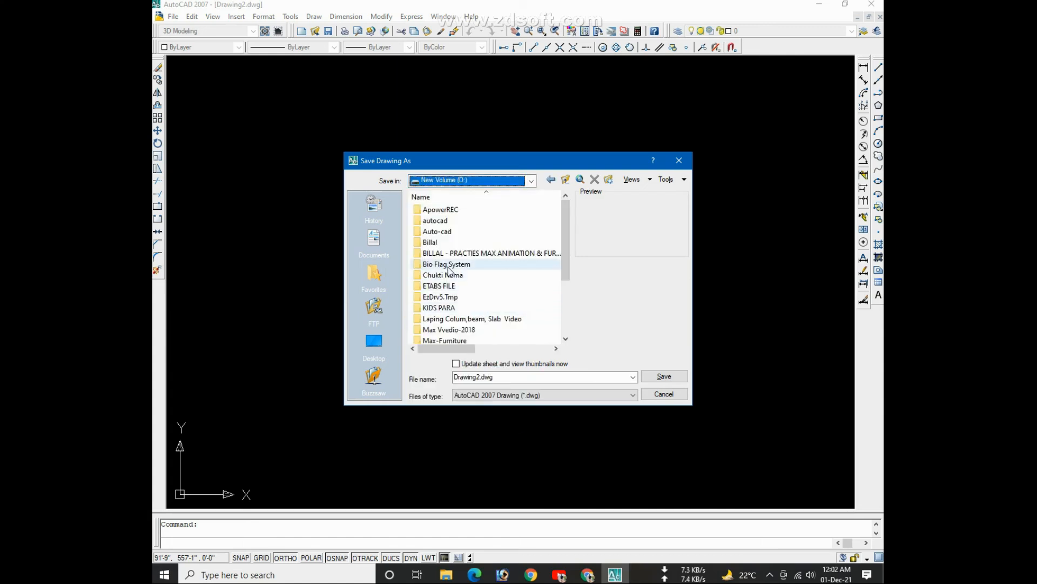
drag(566, 254, 566, 316)
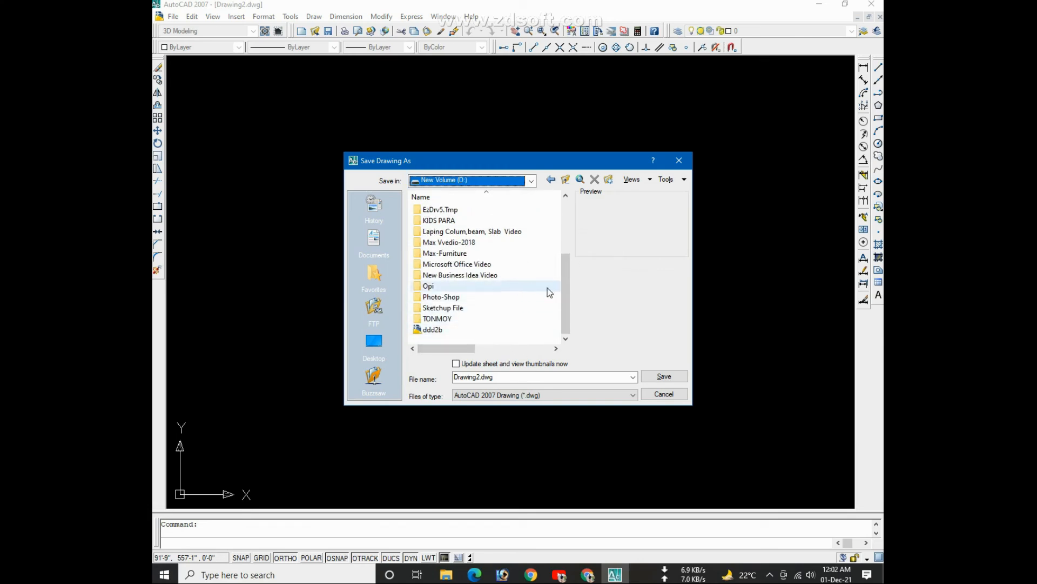
click(497, 377)
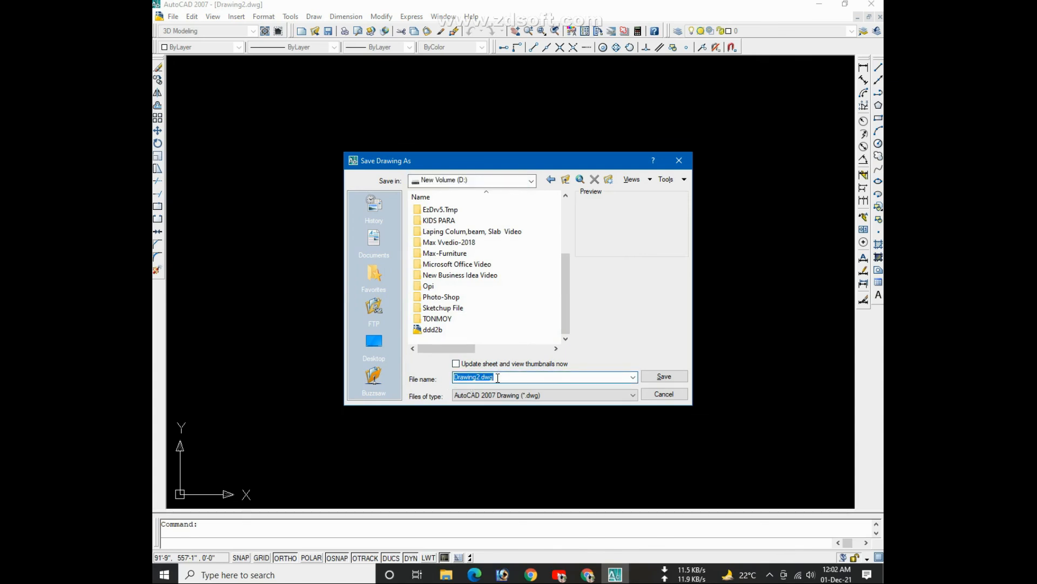
text(r)
click(664, 377)
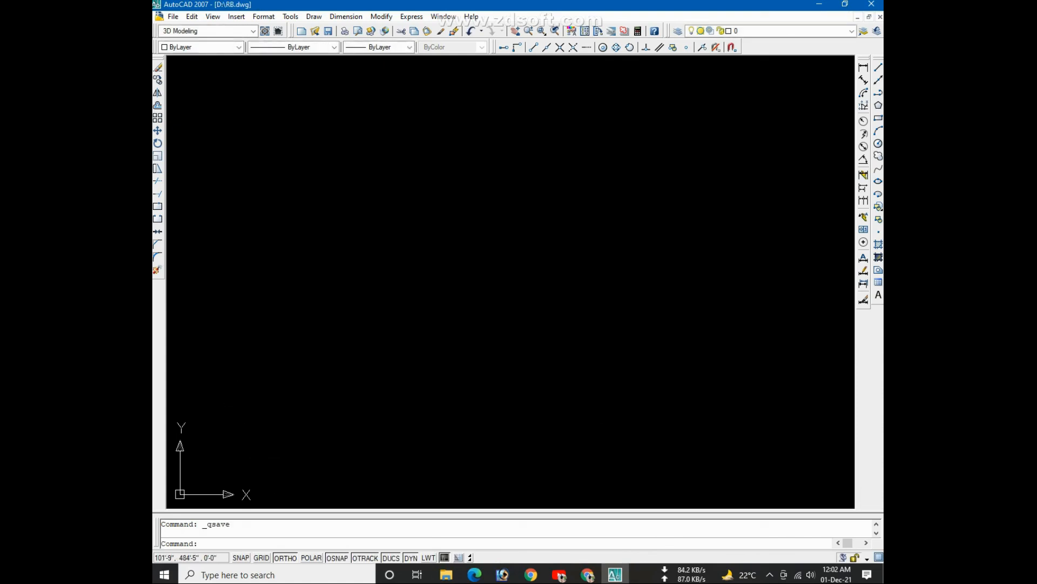